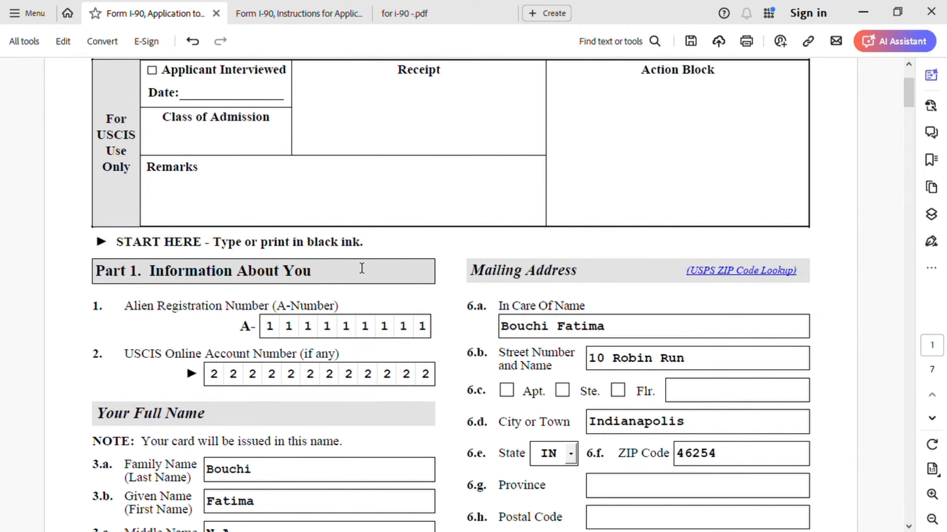
Compare the I-90 form against the old green card and sample documents in the reference PDF.
scroll(361, 268, "down", 4)
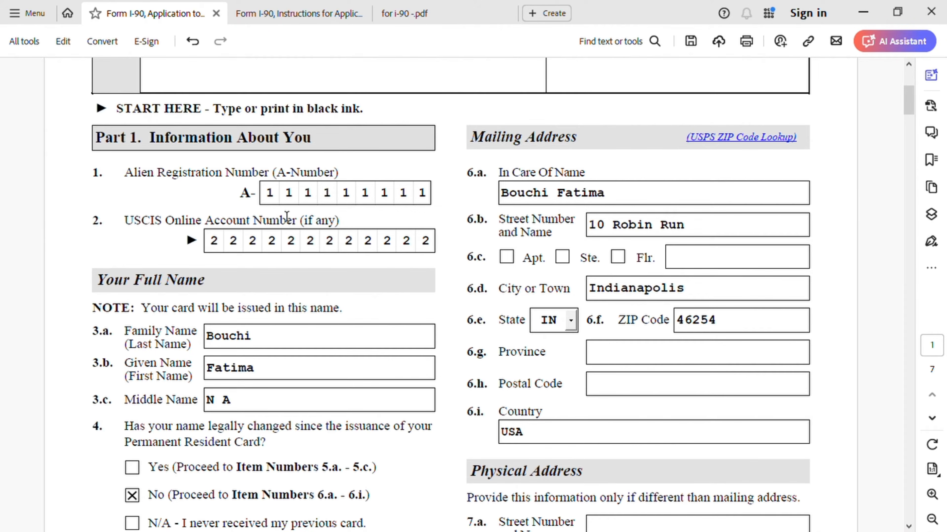
left_click(428, 22)
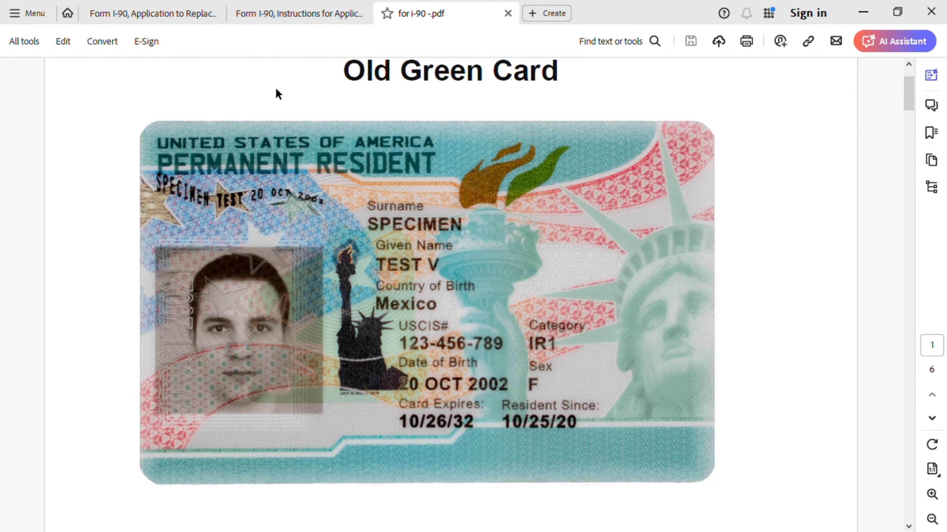
left_click(174, 15)
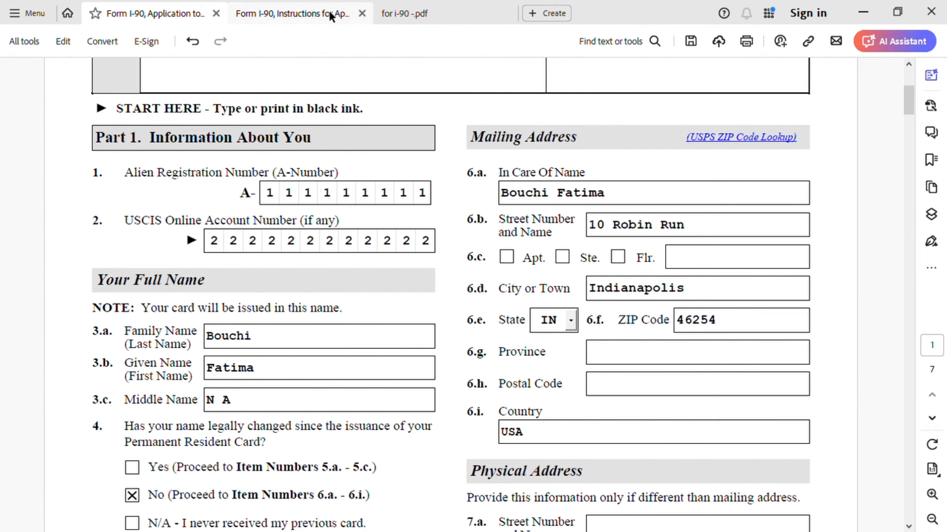
left_click(438, 17)
scroll(511, 291, "down", 10)
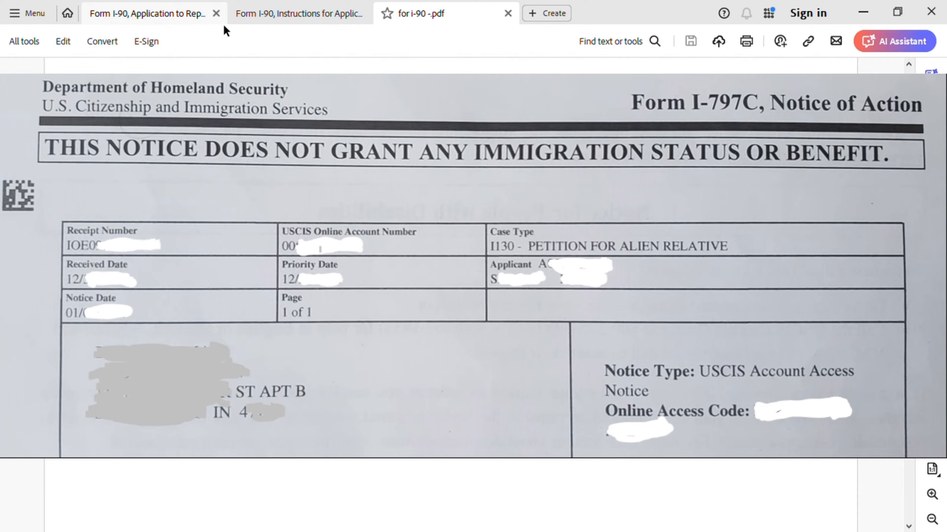
left_click(198, 18)
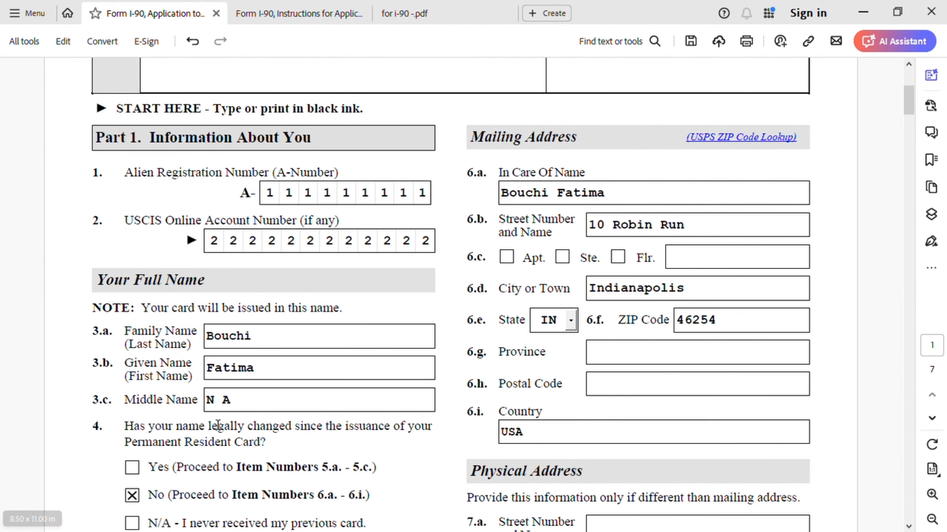
Review the Part 1 answers, then scroll to page 2's Additional Information and reason 2.a.
scroll(217, 427, "down", 5)
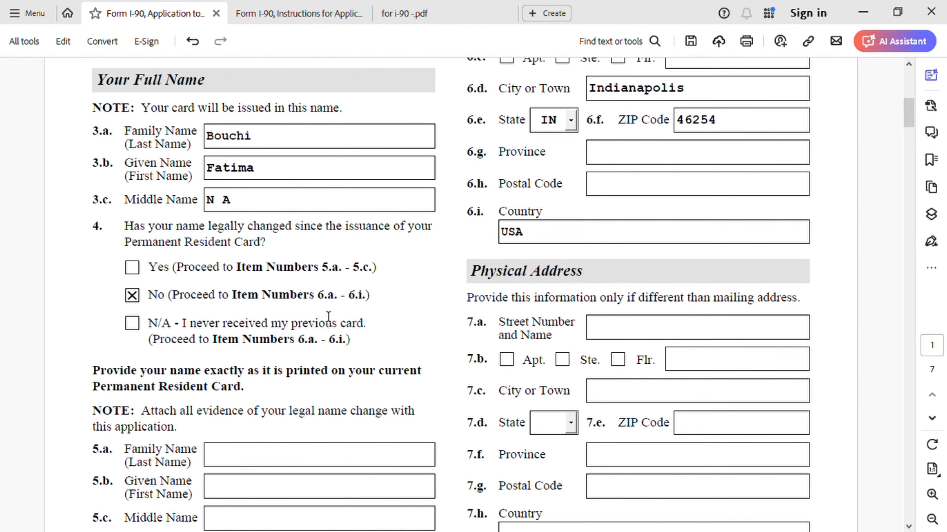
scroll(414, 321, "up", 5)
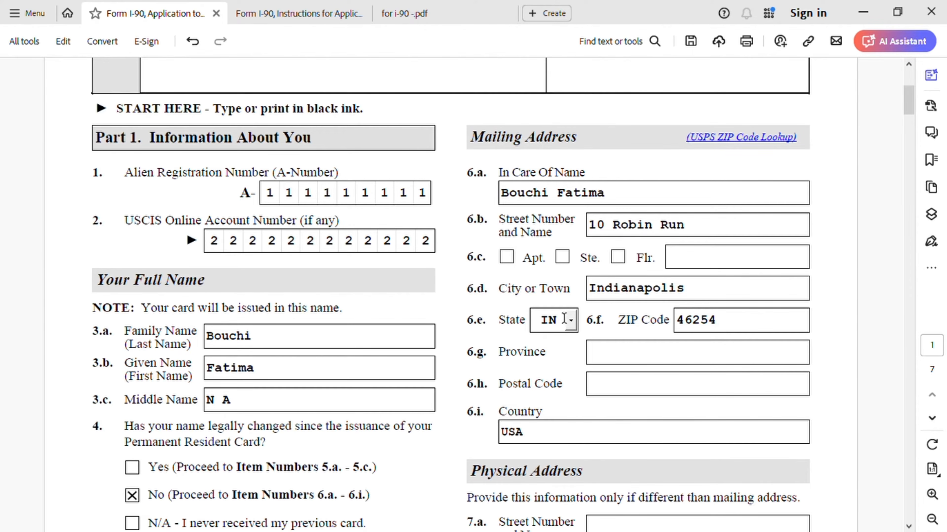
scroll(538, 373, "down", 7)
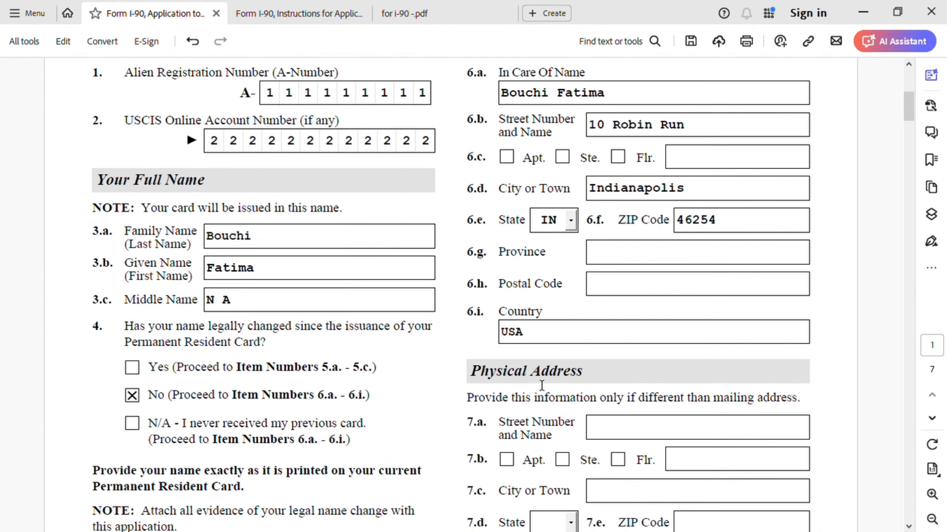
scroll(543, 387, "up", 2)
scroll(542, 385, "up", 1)
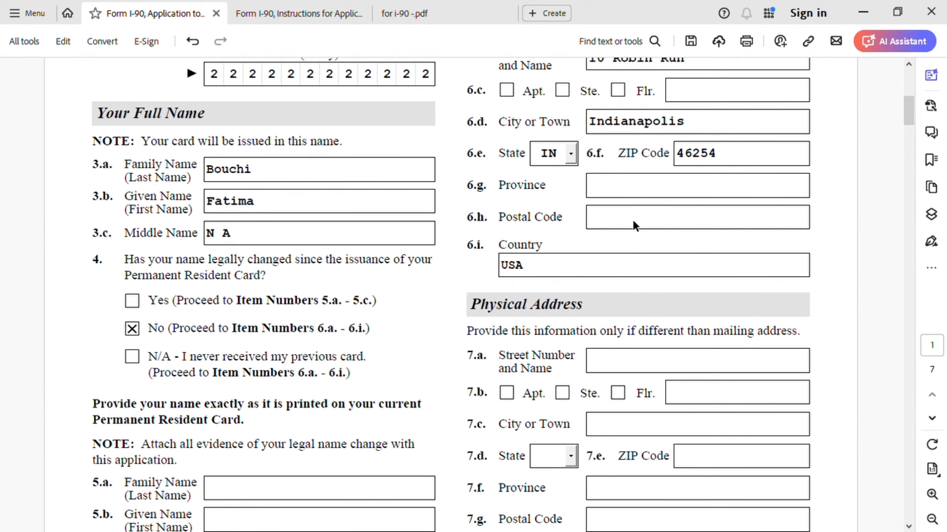
scroll(619, 197, "up", 3)
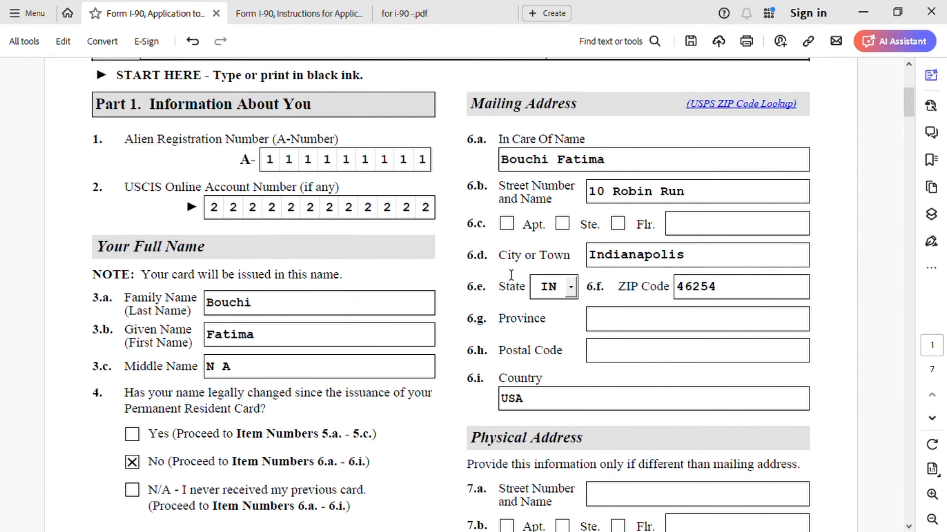
scroll(521, 291, "down", 7)
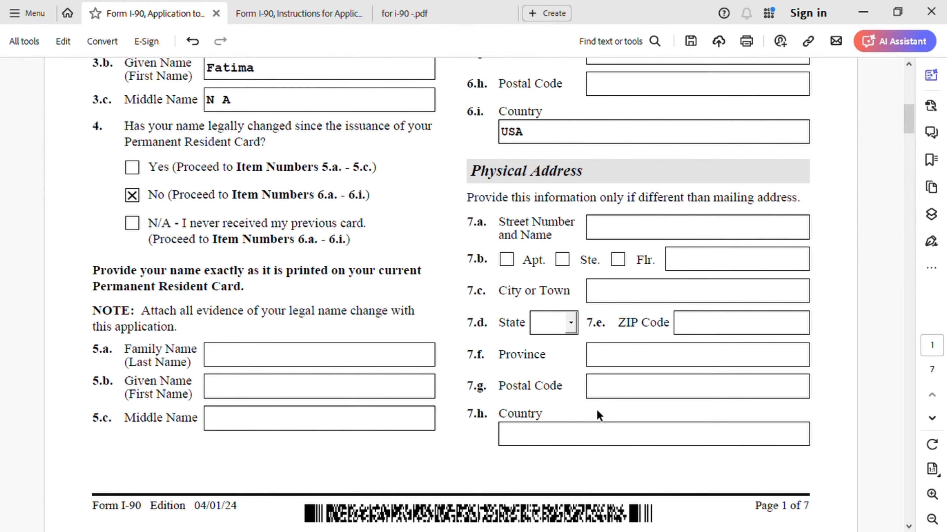
scroll(596, 409, "down", 9)
scroll(599, 413, "down", 4)
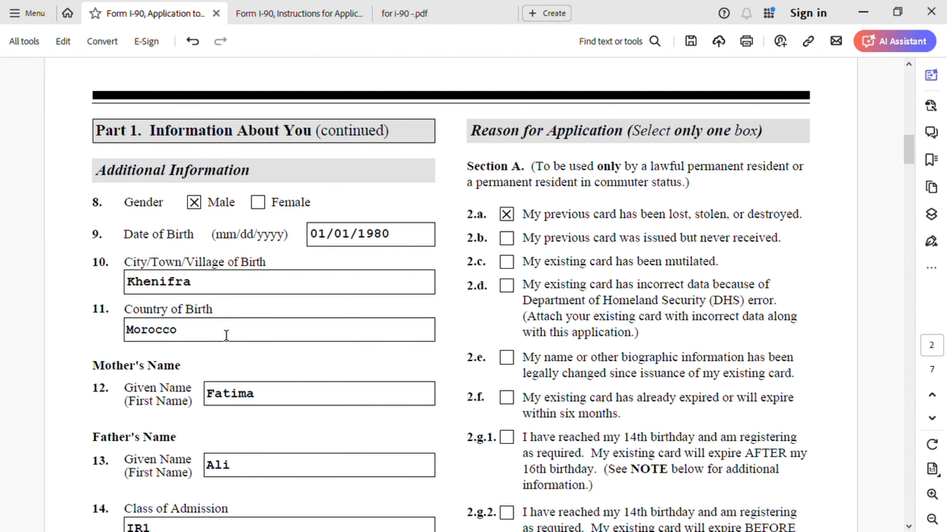
Scroll page 2 past class of admission IR1 to item 16 and Part 2.
scroll(226, 335, "down", 2)
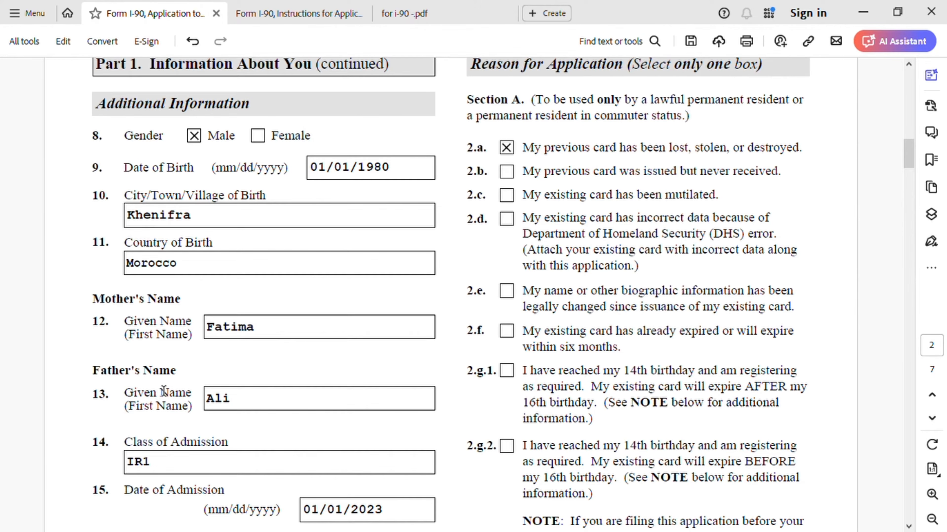
scroll(299, 395, "down", 3)
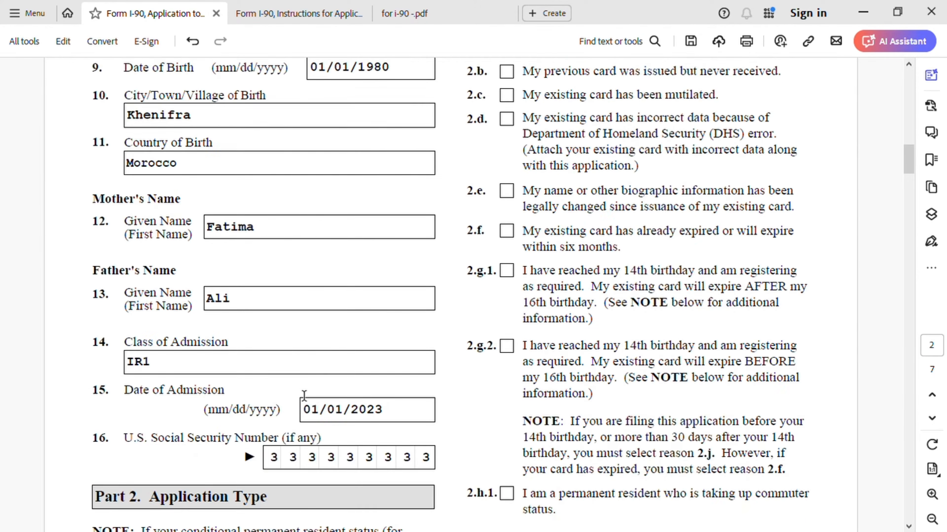
scroll(305, 395, "down", 2)
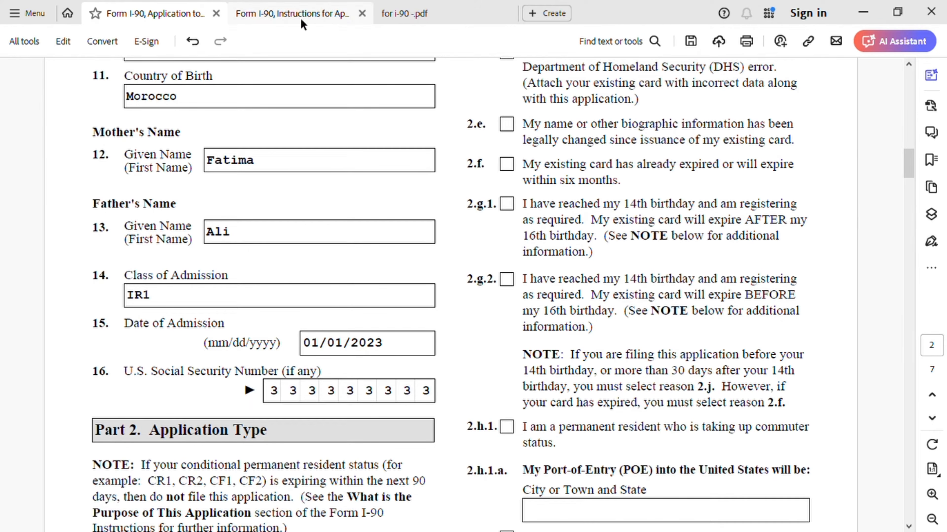
left_click(414, 14)
scroll(488, 209, "up", 5)
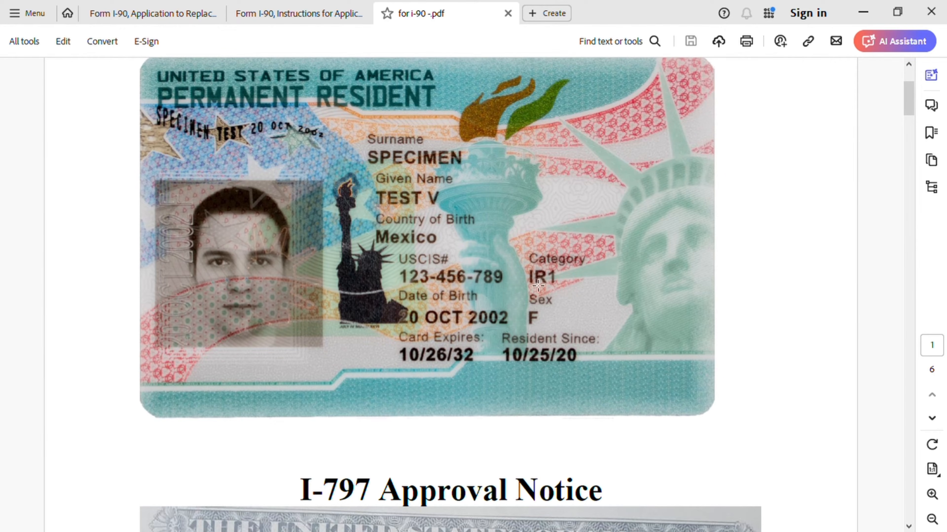
left_click(170, 17)
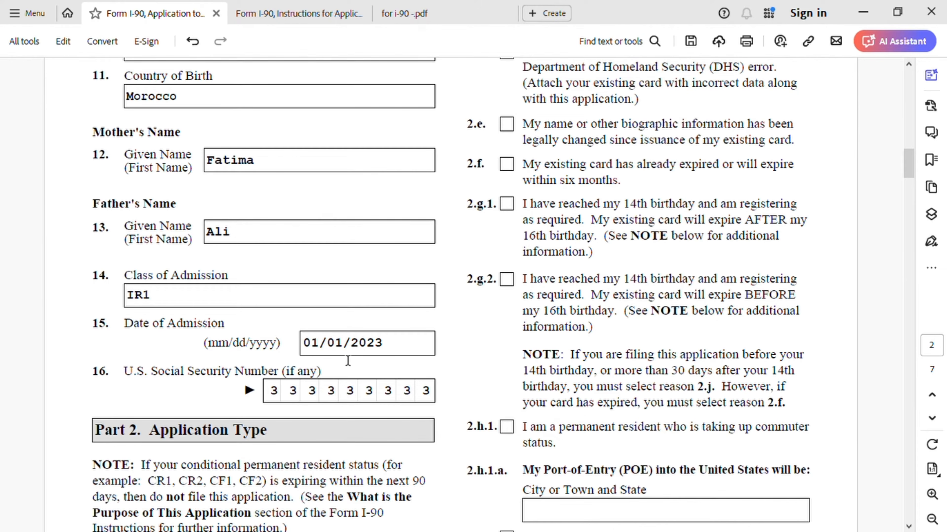
left_click(279, 17)
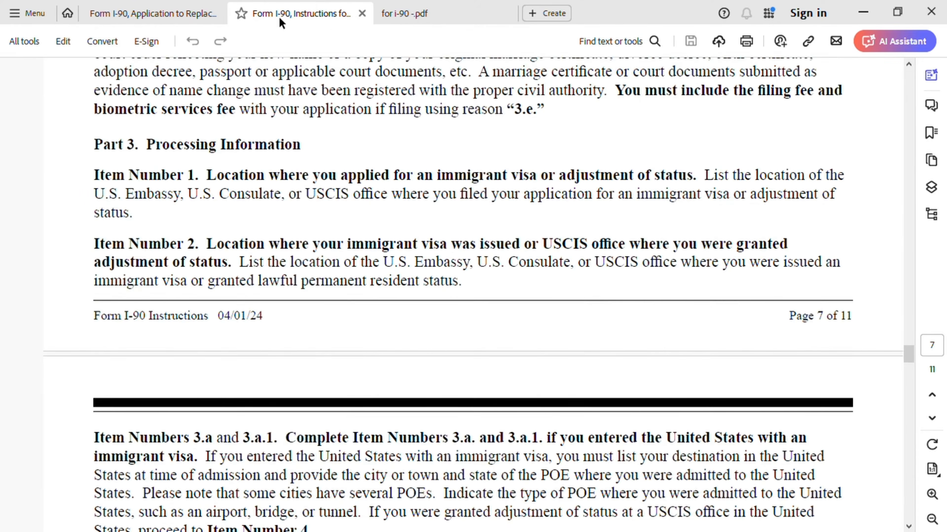
left_click(427, 18)
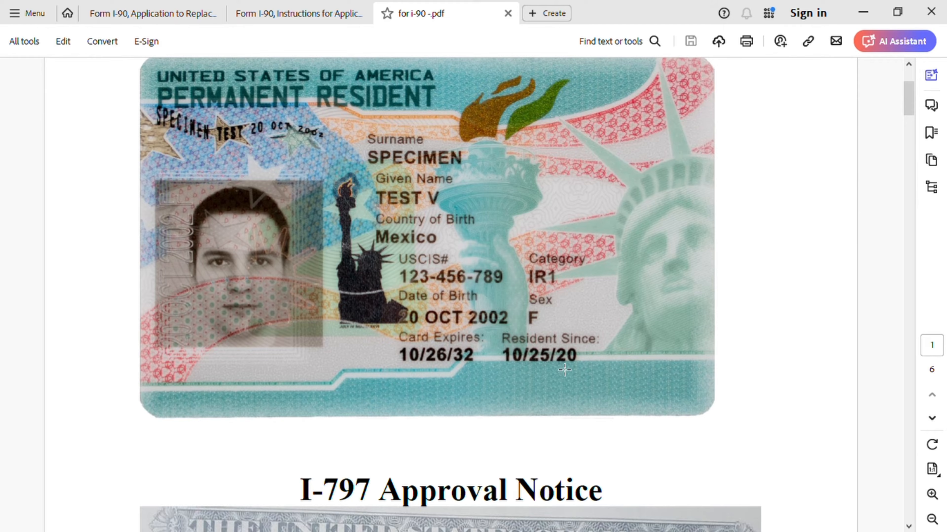
left_click(168, 15)
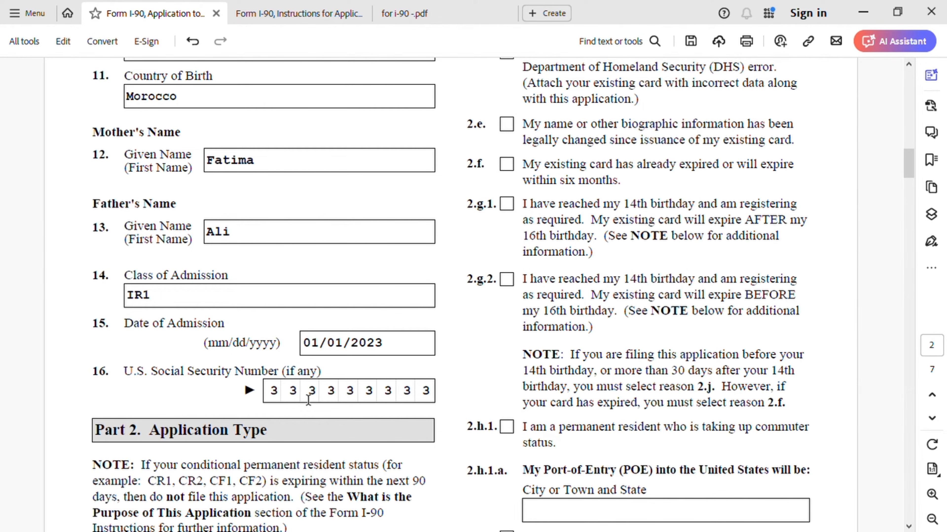
Review the Part 1 and Part 2 answers down to page 3's Biographic Information.
scroll(314, 395, "down", 5)
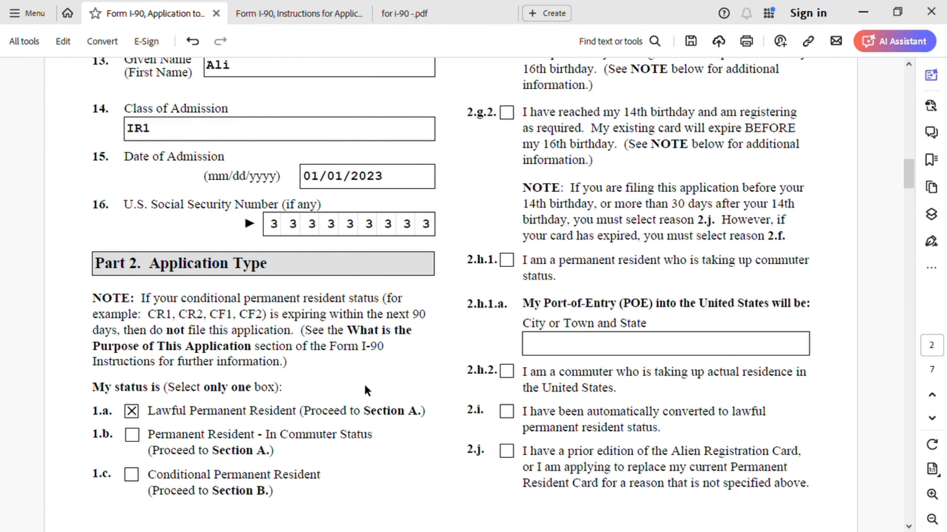
scroll(354, 373, "down", 3)
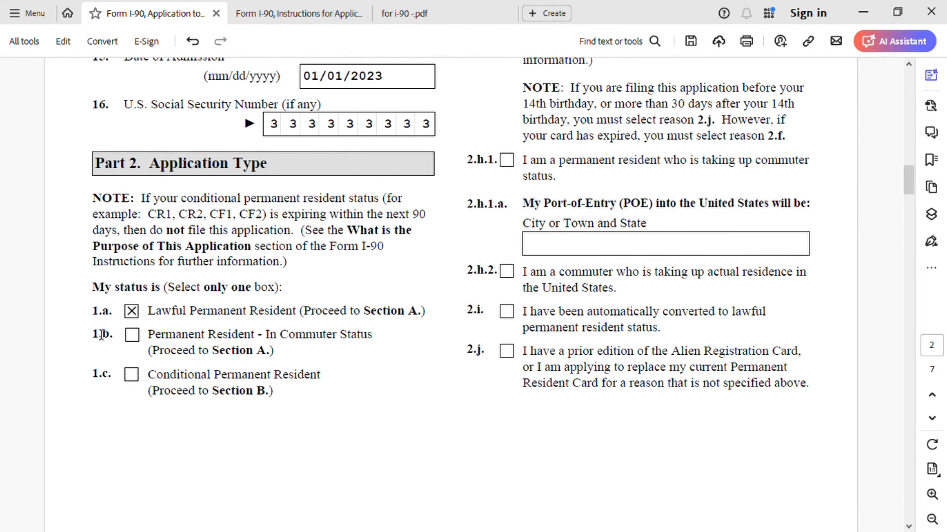
scroll(415, 298, "up", 5)
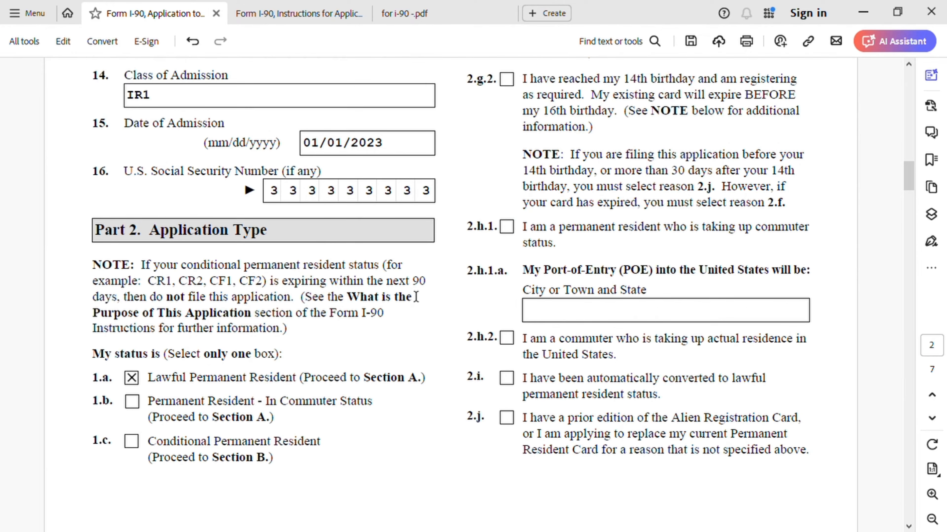
scroll(416, 297, "up", 8)
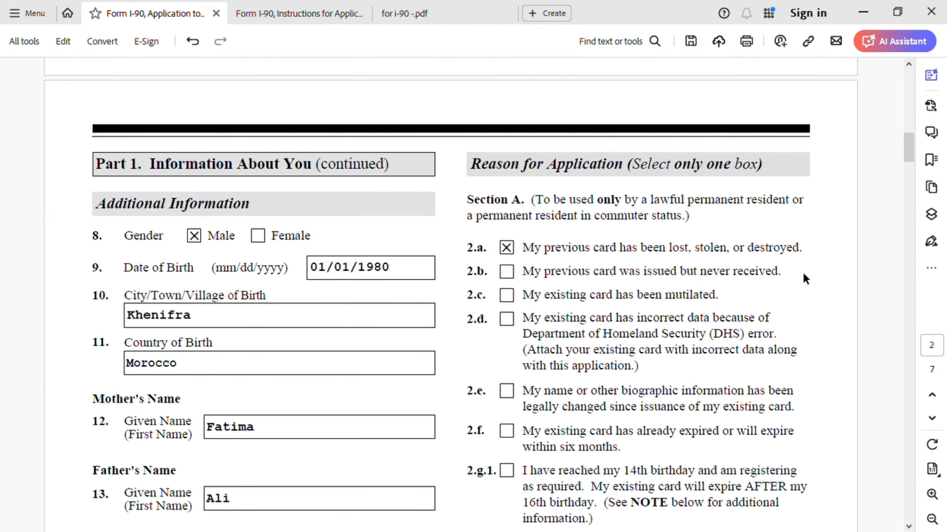
scroll(801, 280, "down", 3)
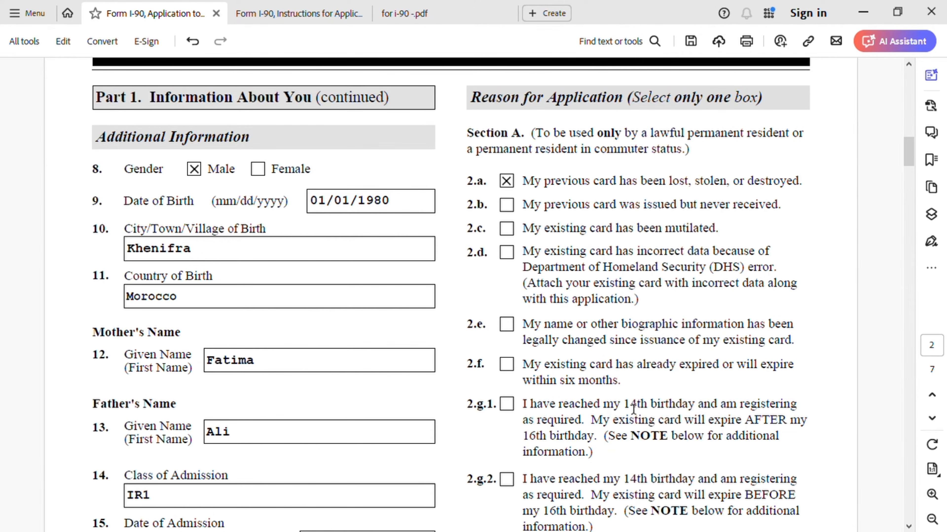
scroll(537, 249, "down", 2)
scroll(533, 238, "down", 10)
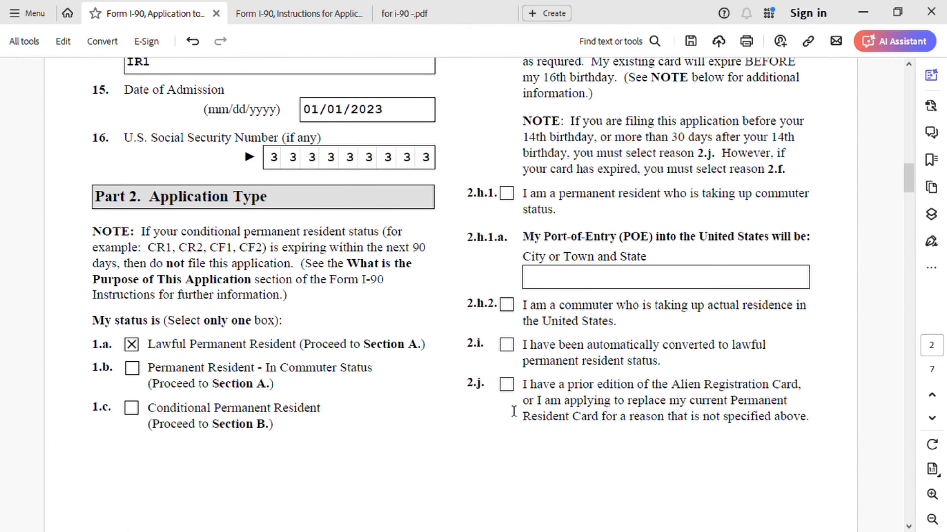
scroll(644, 403, "up", 6)
scroll(651, 395, "up", 4)
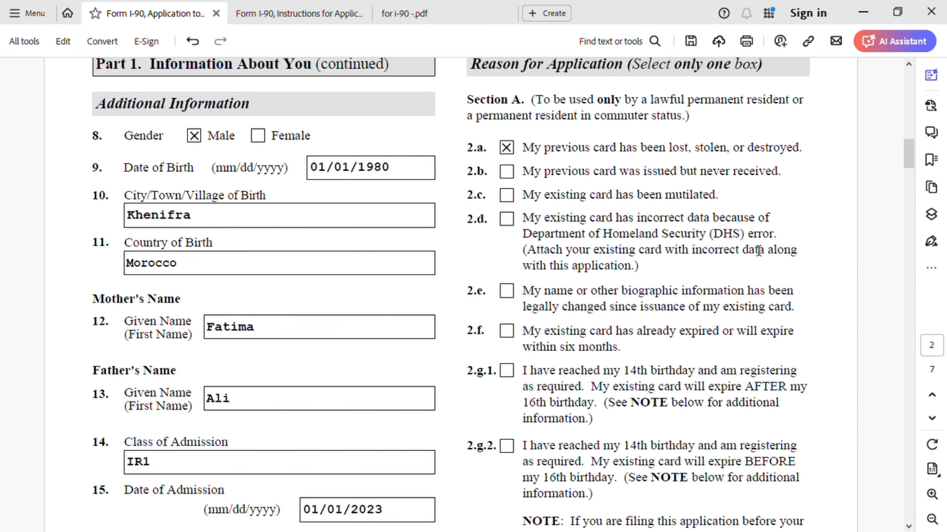
scroll(764, 328, "down", 10)
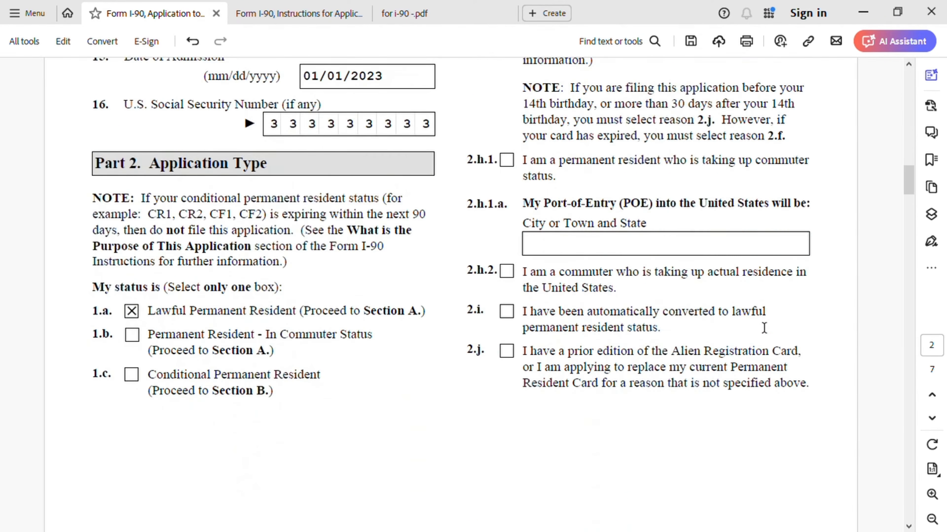
scroll(718, 323, "down", 8)
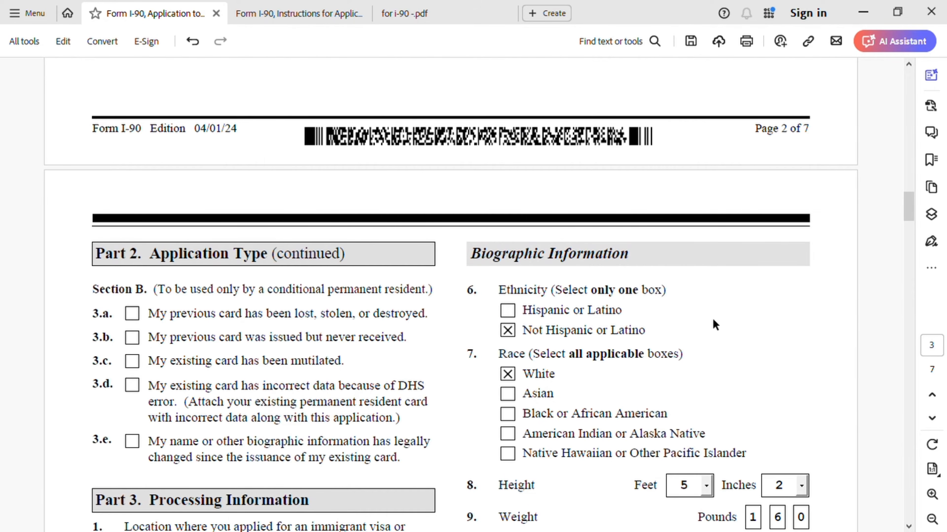
Scroll to Part 3 Processing Information showing Casablanca, Morocco and JFK New York entry.
scroll(676, 326, "down", 2)
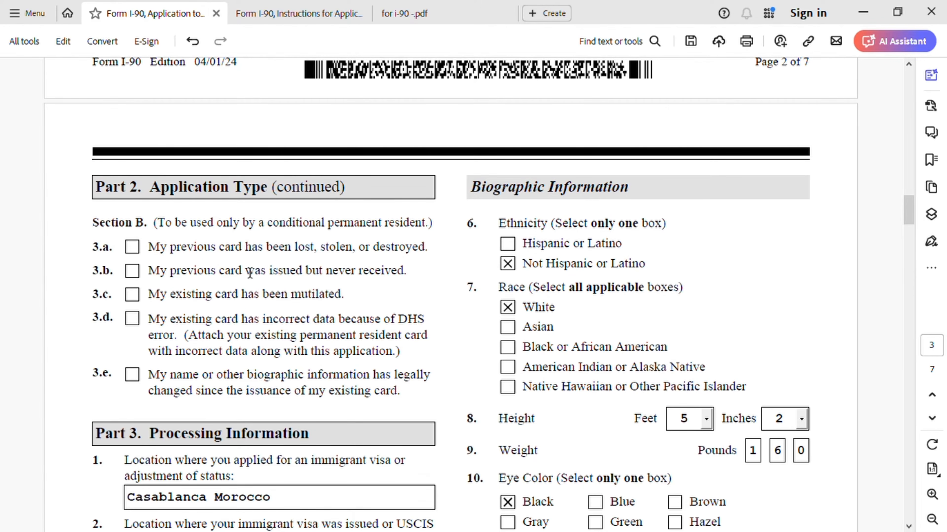
scroll(310, 336, "up", 12)
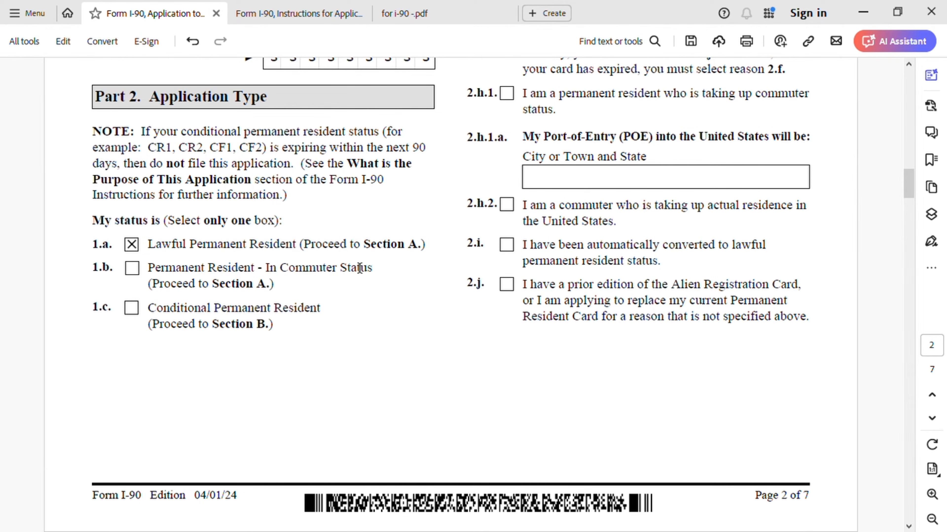
scroll(341, 298, "down", 10)
scroll(383, 334, "down", 5)
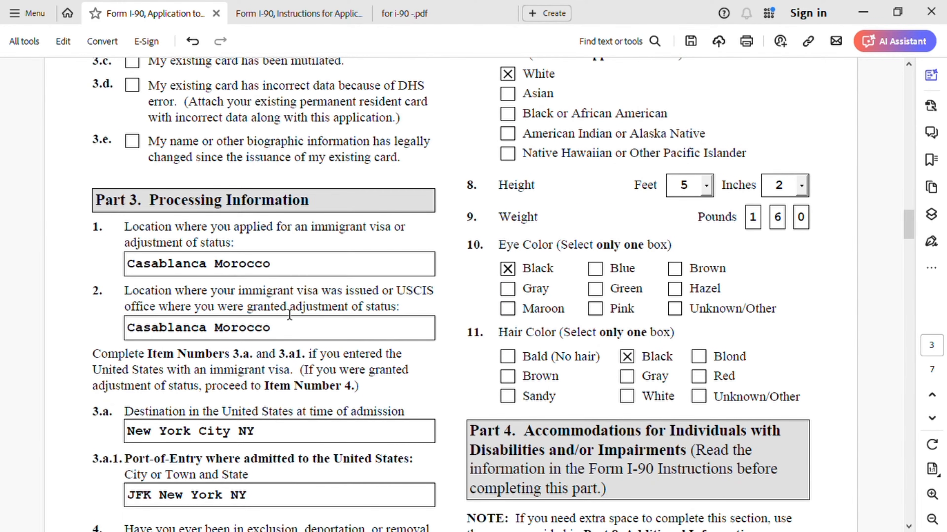
scroll(289, 315, "down", 3)
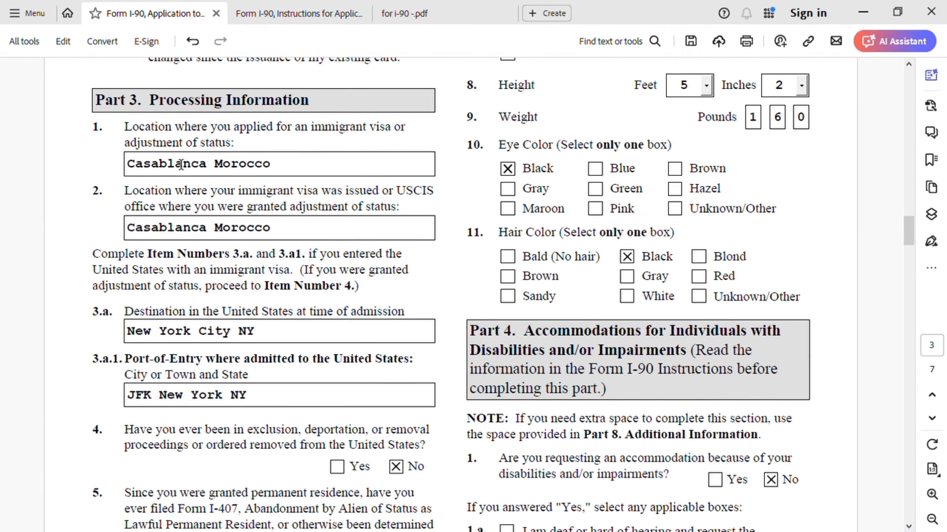
left_click(304, 14)
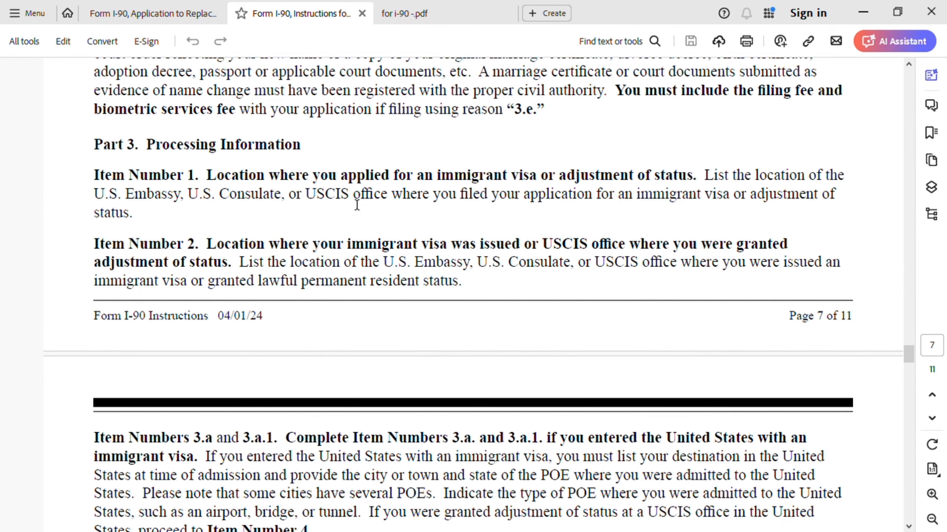
left_click(171, 19)
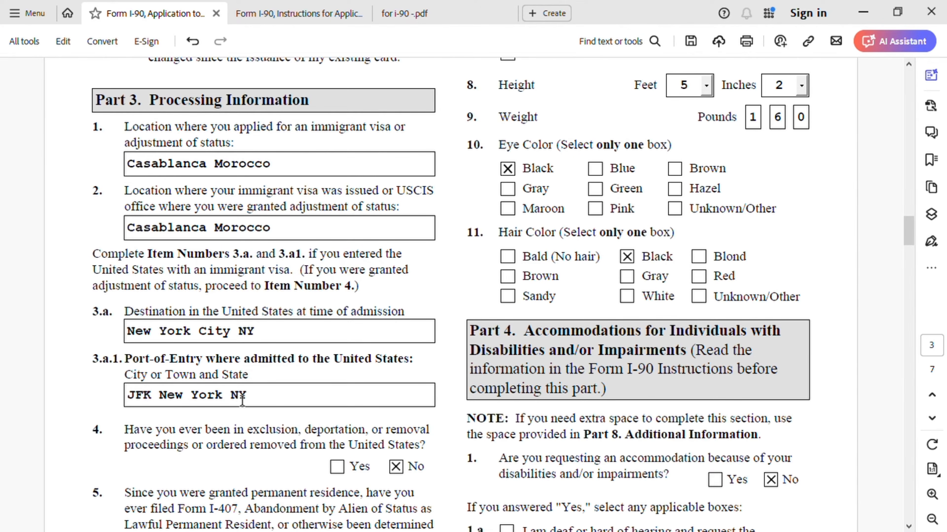
Check Part 4, then return to Biographic Information: White, 5 ft 2 in, 160 pounds.
scroll(327, 441, "down", 3)
scroll(326, 441, "down", 5)
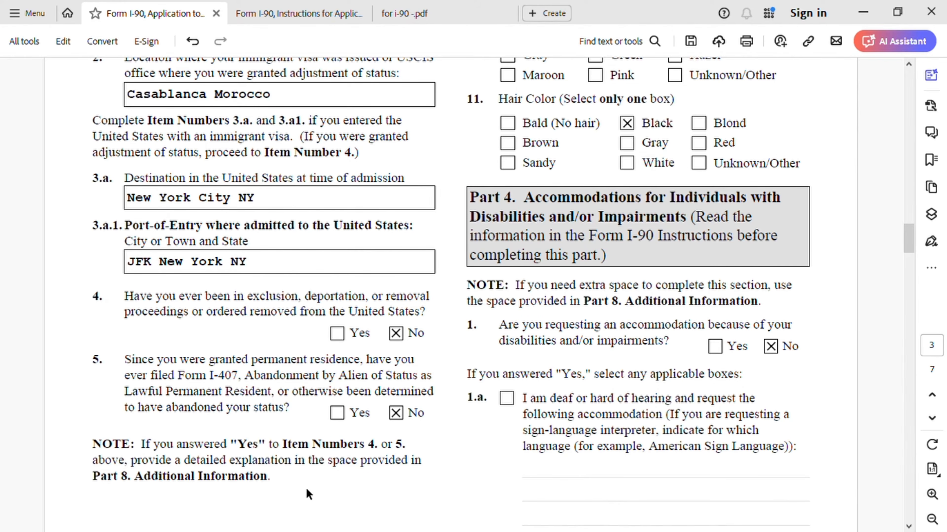
scroll(481, 455, "down", 4)
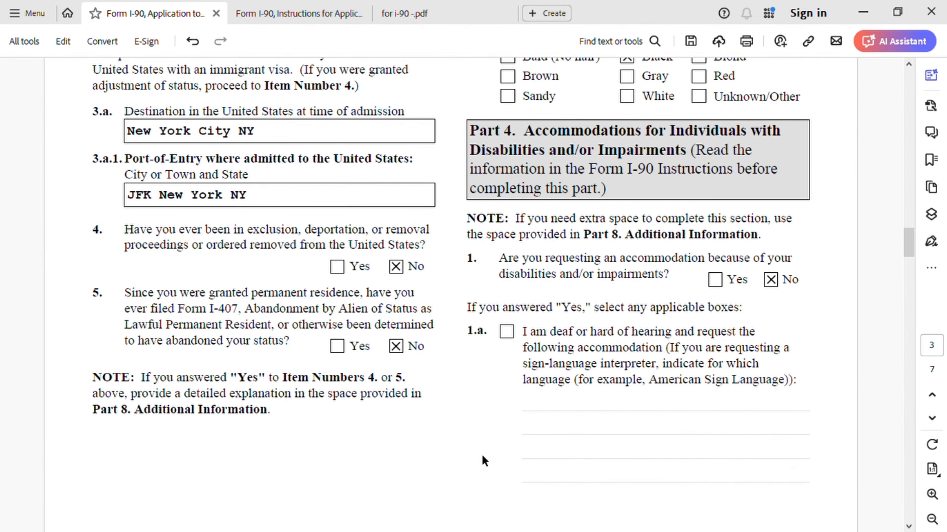
scroll(481, 454, "up", 6)
scroll(481, 452, "up", 8)
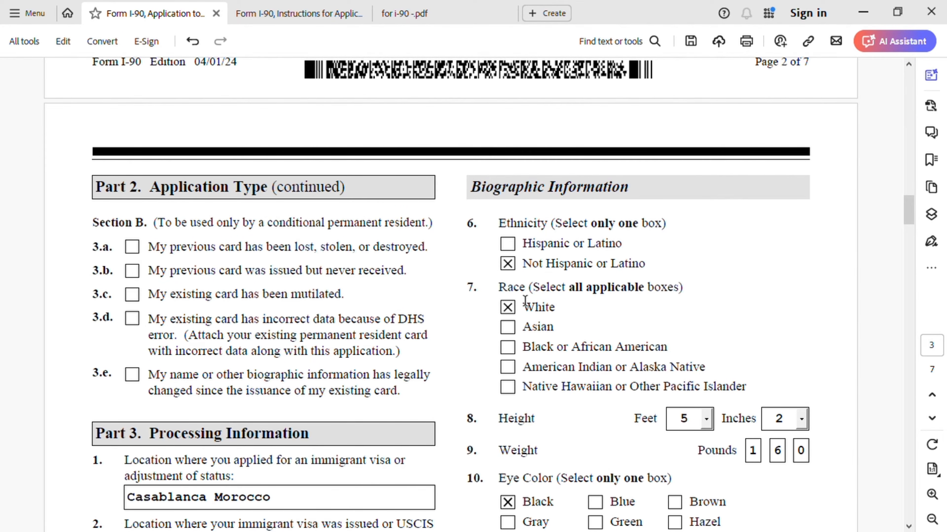
Scroll past the No answers on removal proceedings and abandonment to Part 4 accommodations.
scroll(559, 442, "down", 1)
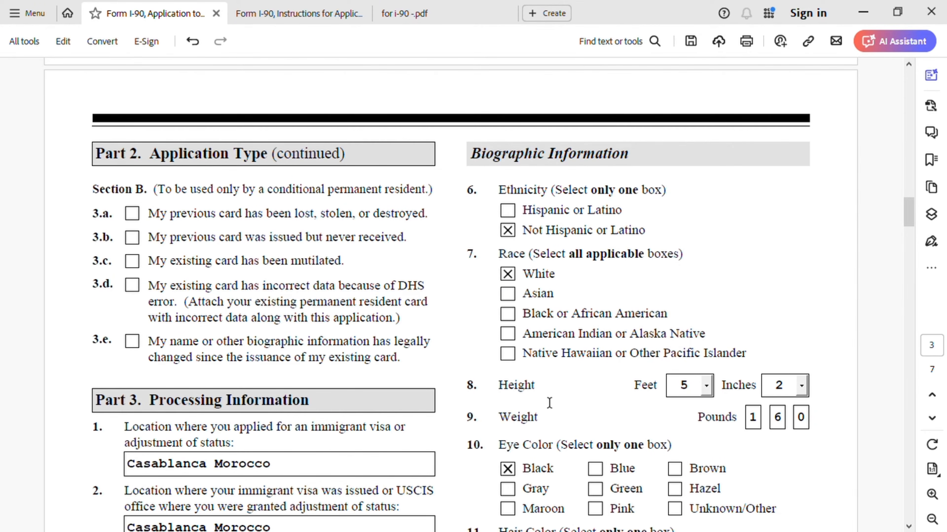
scroll(550, 405, "down", 1)
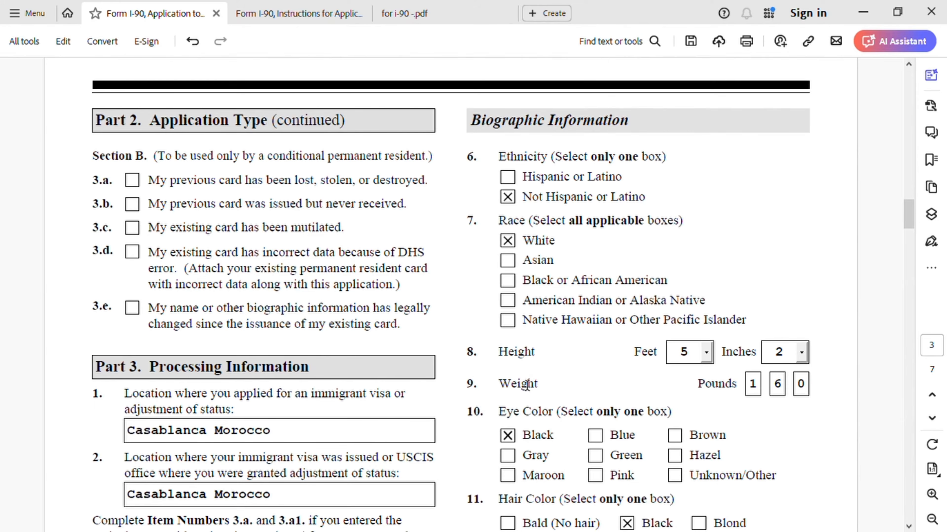
scroll(535, 387, "down", 1)
scroll(568, 387, "down", 1)
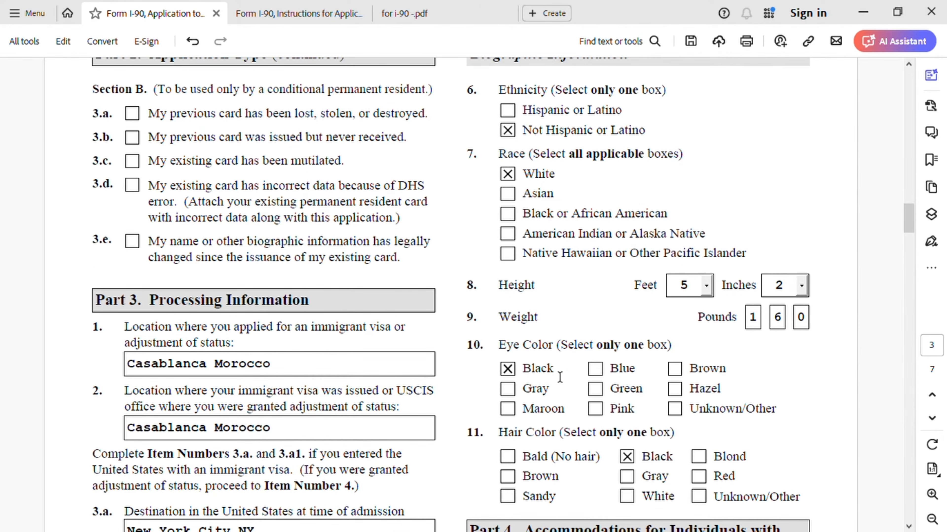
scroll(564, 421, "down", 1)
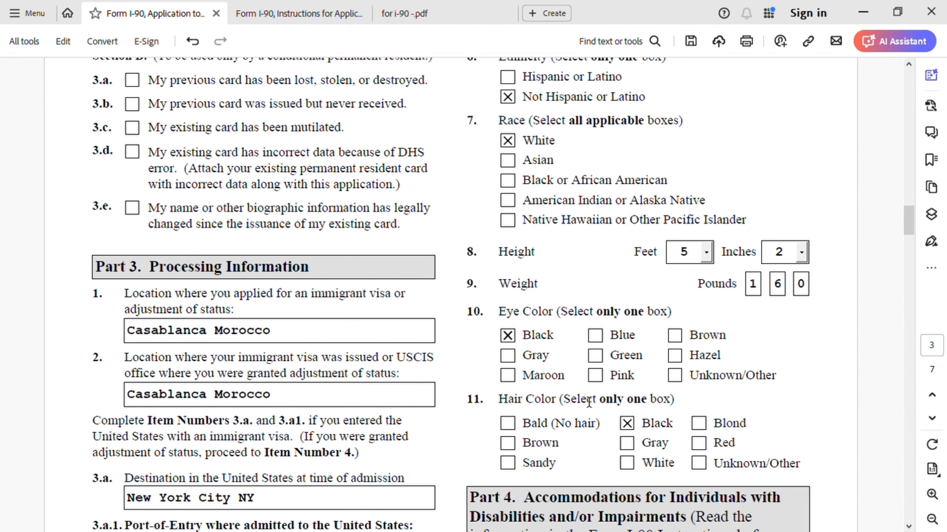
scroll(790, 426, "down", 10)
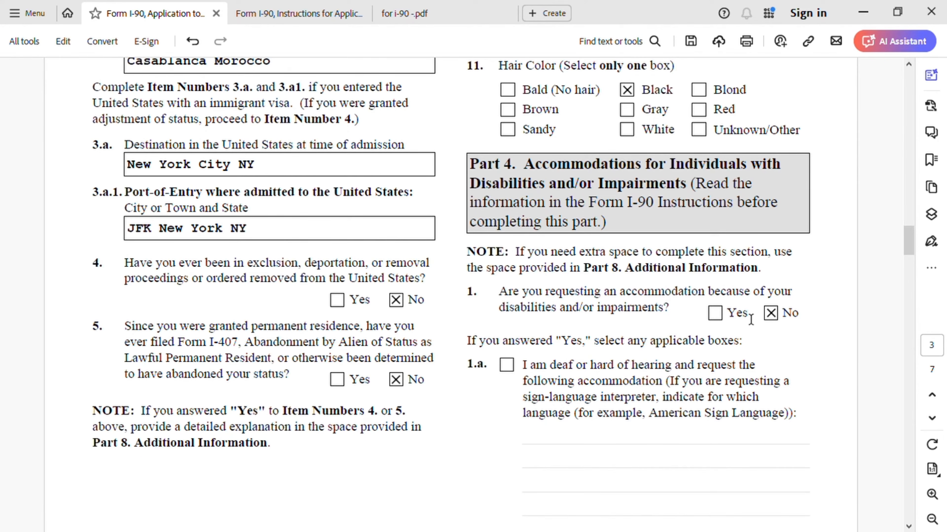
Scroll through Part 5 and the signature area, then back to page 4's contact fields.
scroll(522, 343, "down", 10)
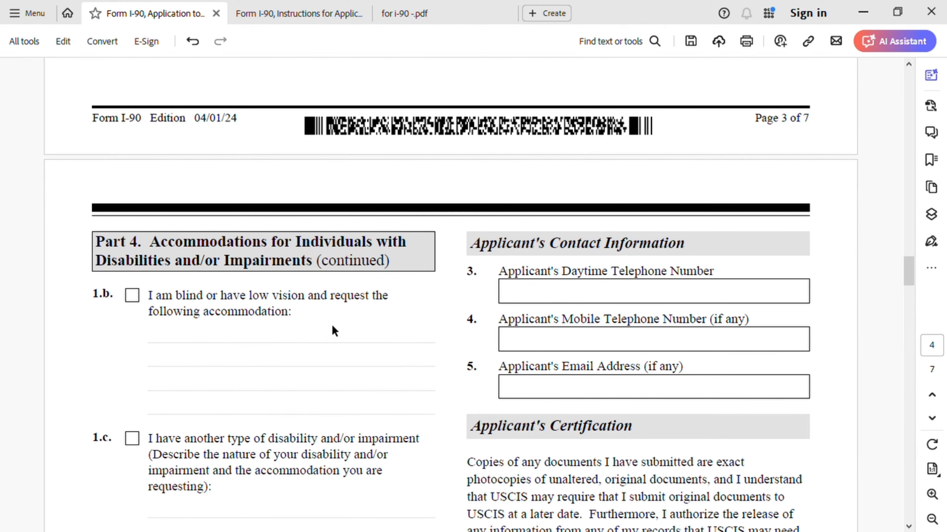
scroll(337, 331, "down", 7)
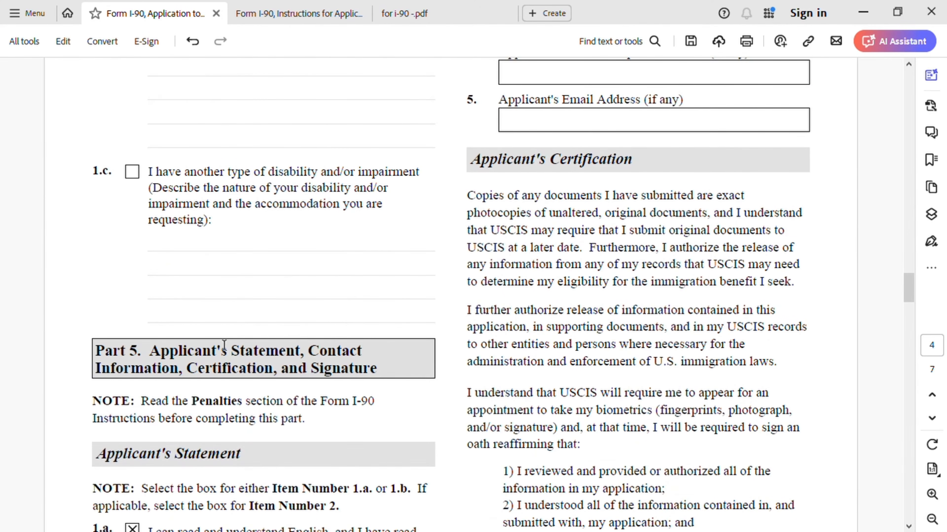
scroll(261, 354, "up", 14)
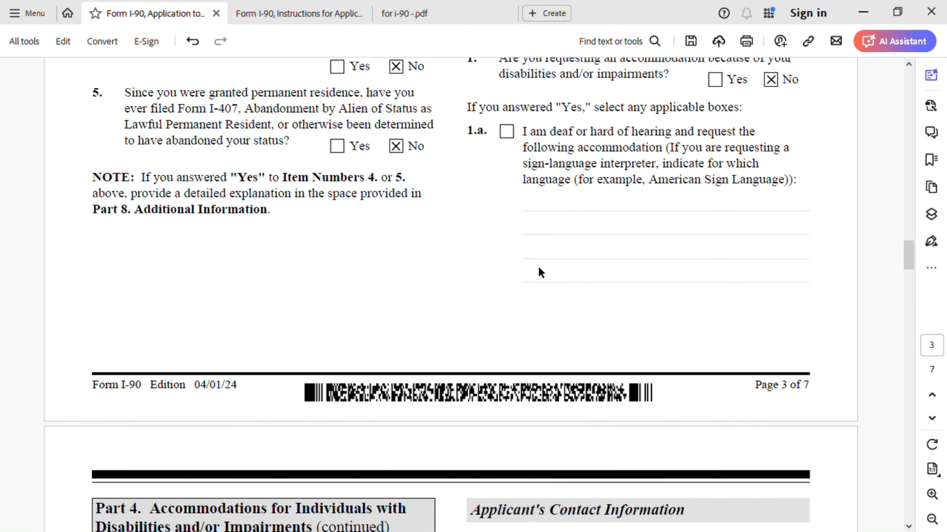
scroll(612, 235, "up", 1)
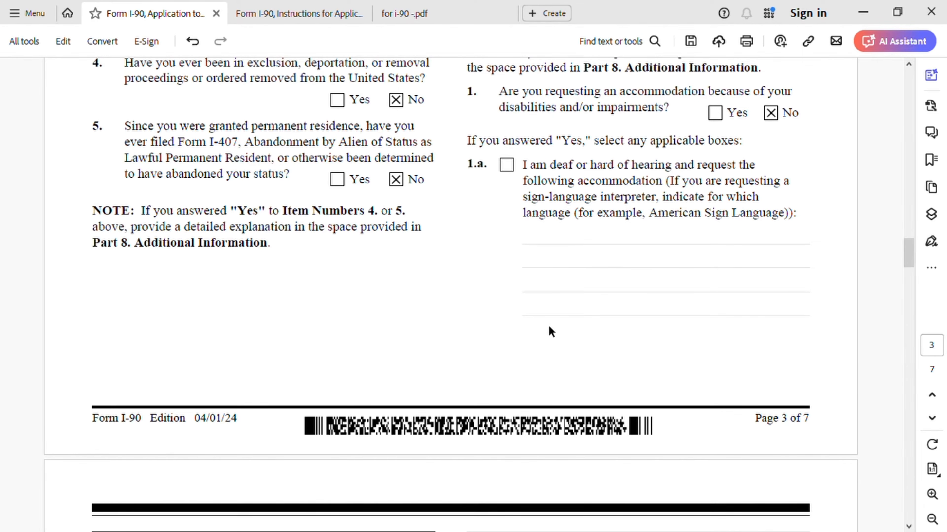
scroll(551, 331, "down", 15)
scroll(550, 330, "down", 3)
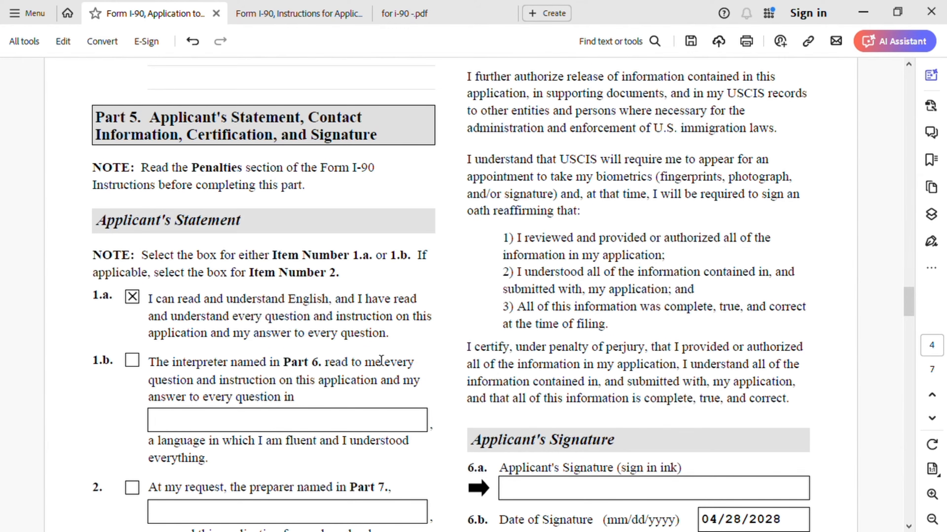
scroll(381, 360, "down", 2)
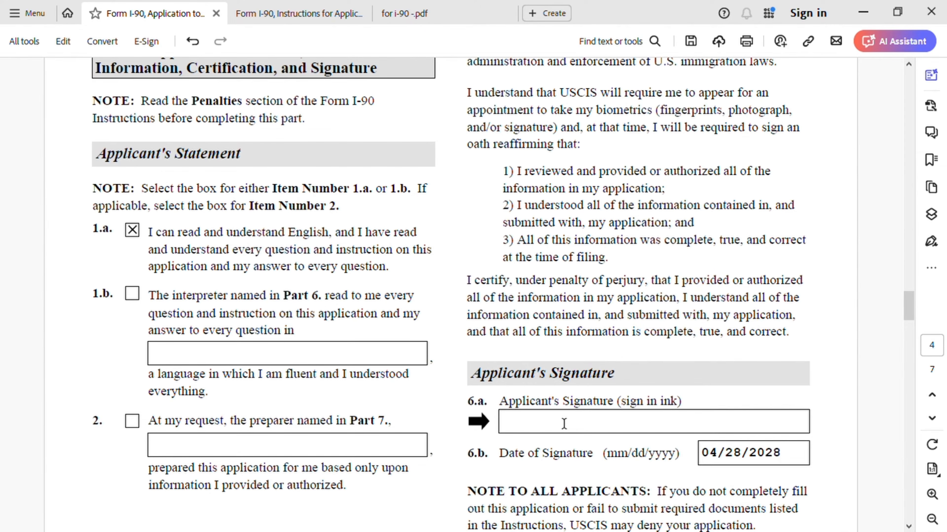
scroll(564, 423, "up", 12)
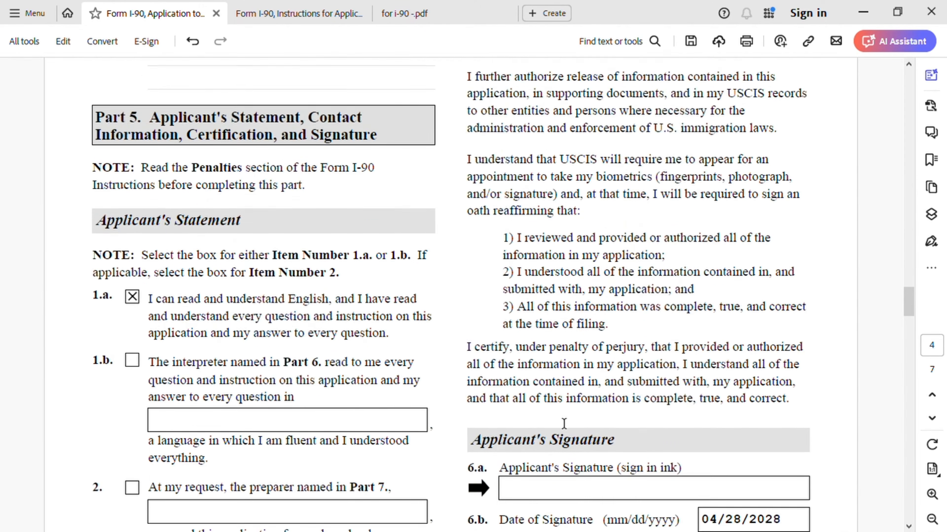
scroll(563, 423, "up", 2)
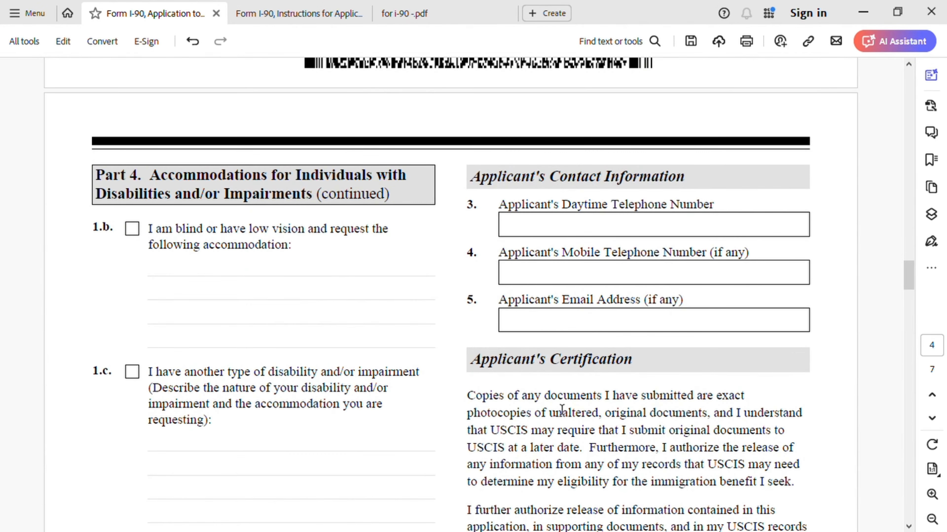
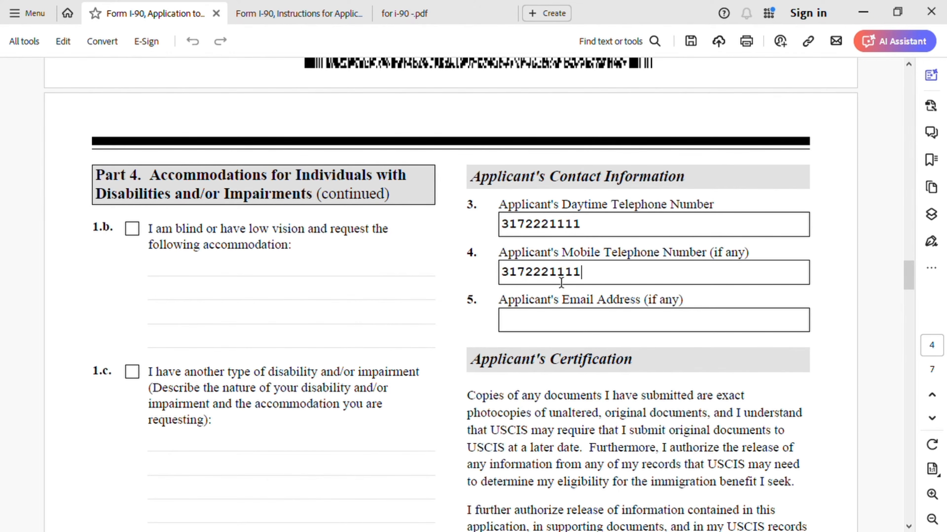
Enter the applicant's daytime and mobile telephone numbers and e-mail address.
left_click(613, 325)
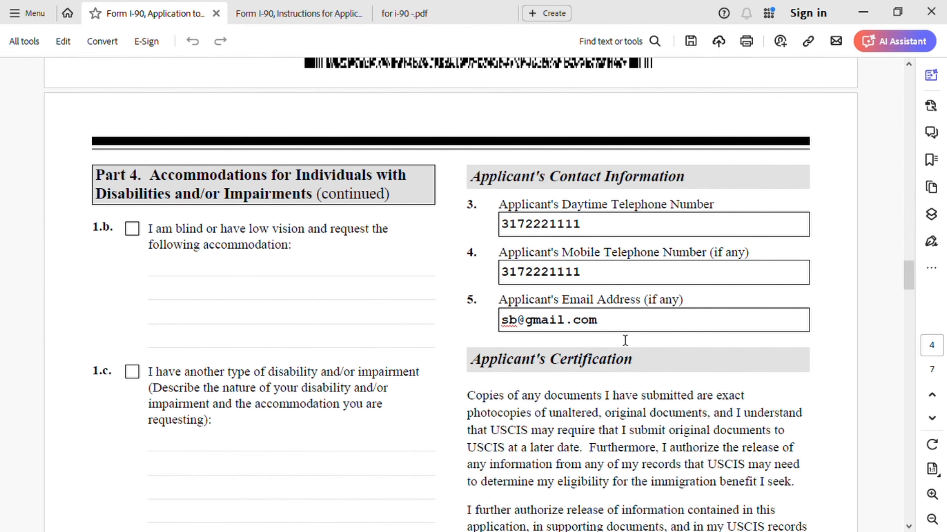
Scroll to Part 5 showing item 1.a checked and signature date 04/28/2028.
scroll(626, 340, "down", 10)
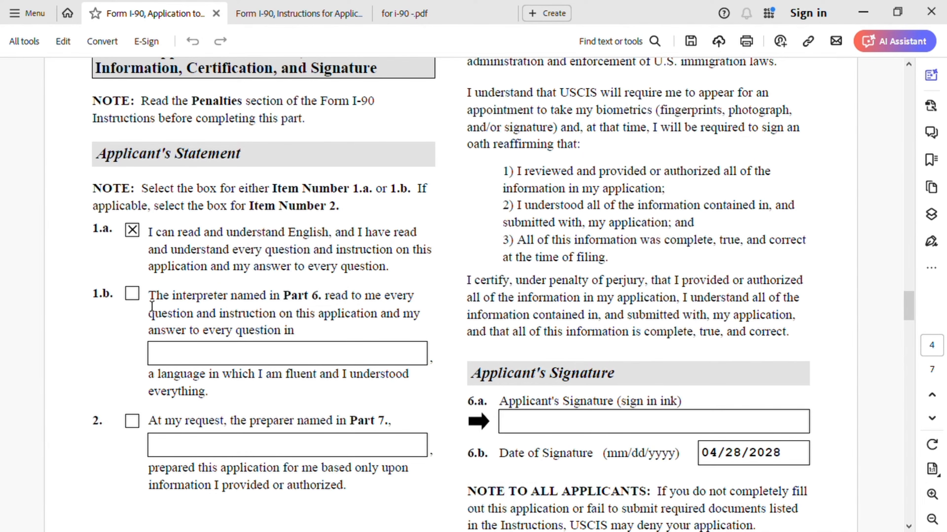
Switch Part 5 from statement 1.a to item 2 and enter the preparer's full name.
left_click(133, 294)
left_click(132, 422)
left_click(134, 296)
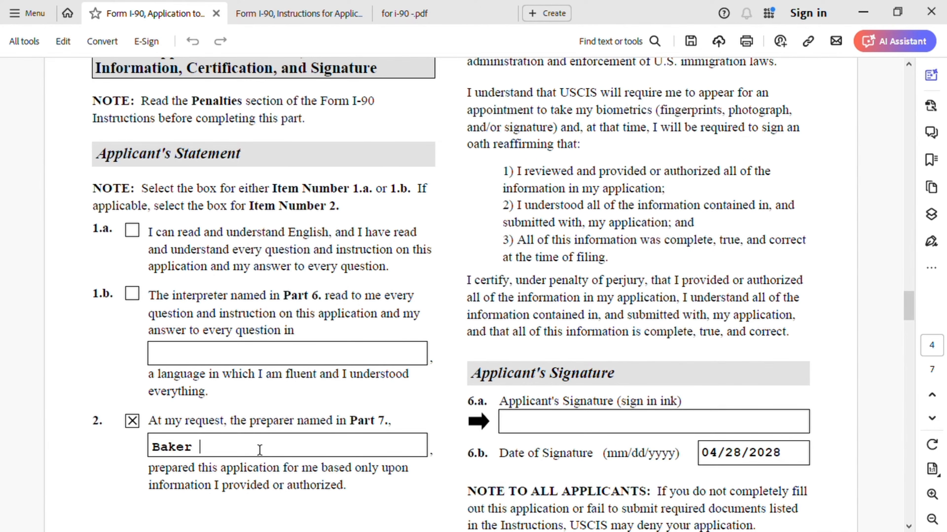
Type the preparer's family name into Part 7 field 1.a and given name into 1.b.
scroll(312, 426, "down", 3)
scroll(340, 402, "down", 8)
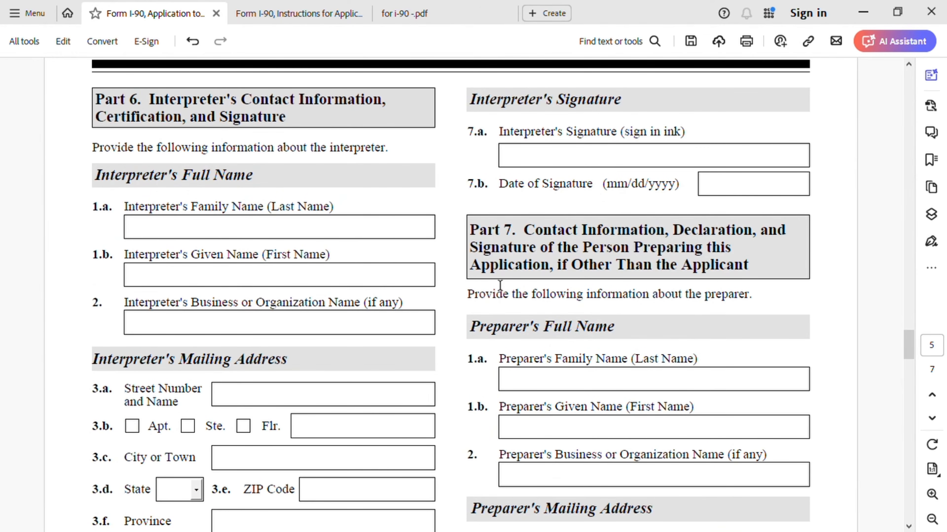
scroll(500, 285, "down", 5)
scroll(493, 287, "up", 14)
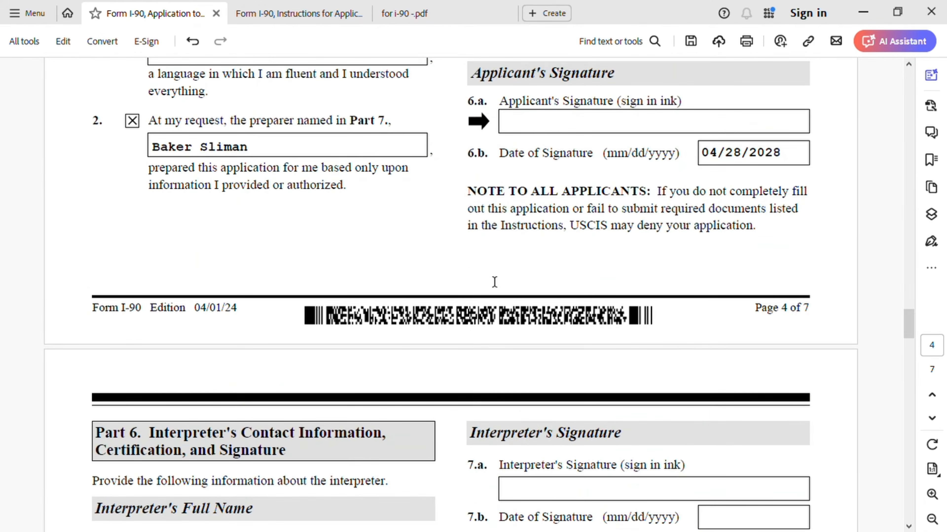
scroll(472, 298, "down", 10)
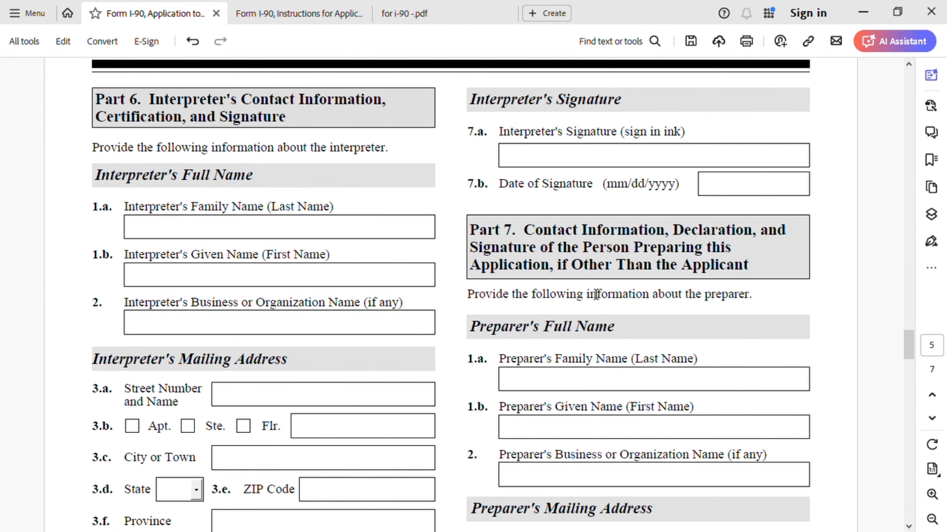
scroll(652, 324, "down", 2)
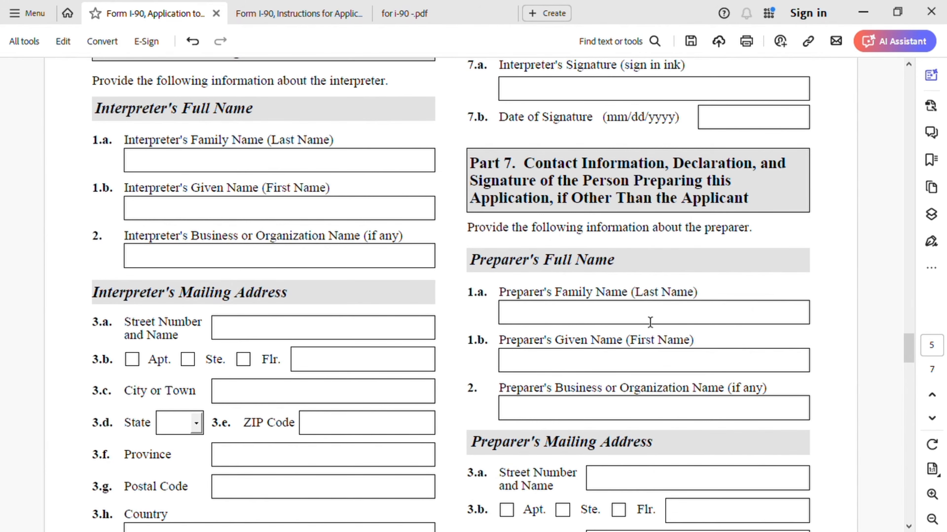
left_click(554, 320)
left_click(528, 371)
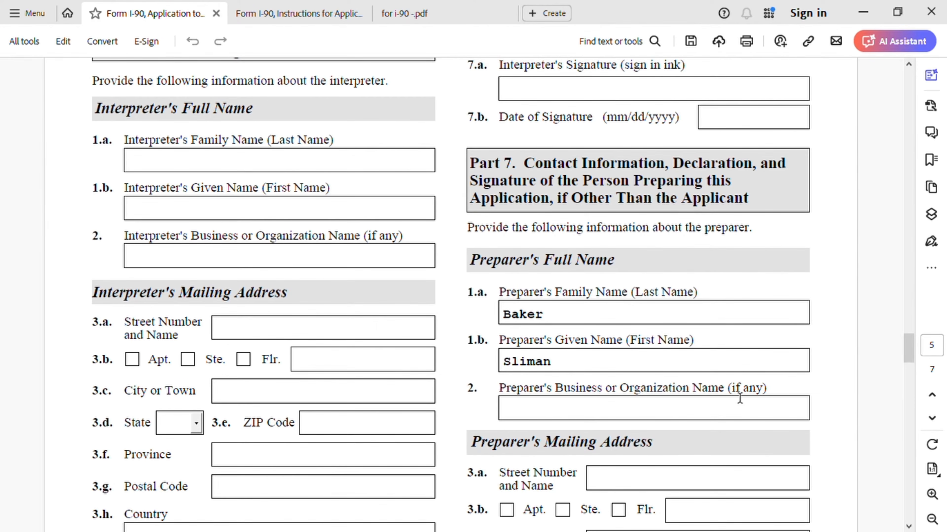
scroll(690, 404, "down", 3)
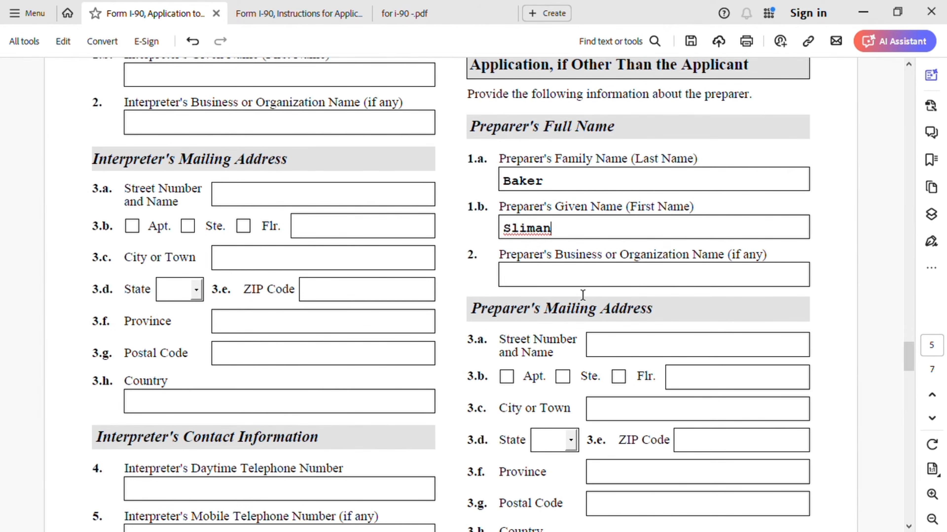
Enter the preparer's street address in field 3.a and the city in 3.c.
scroll(614, 328, "down", 1)
left_click(610, 316)
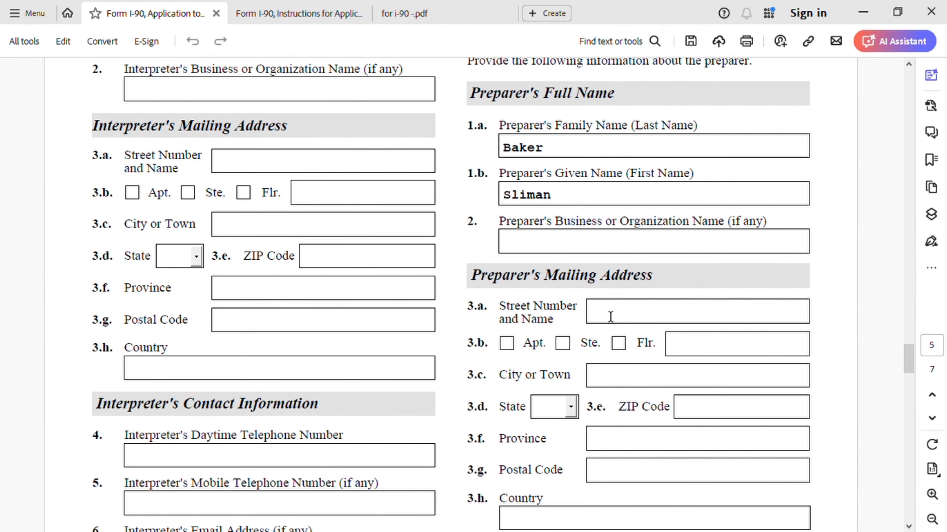
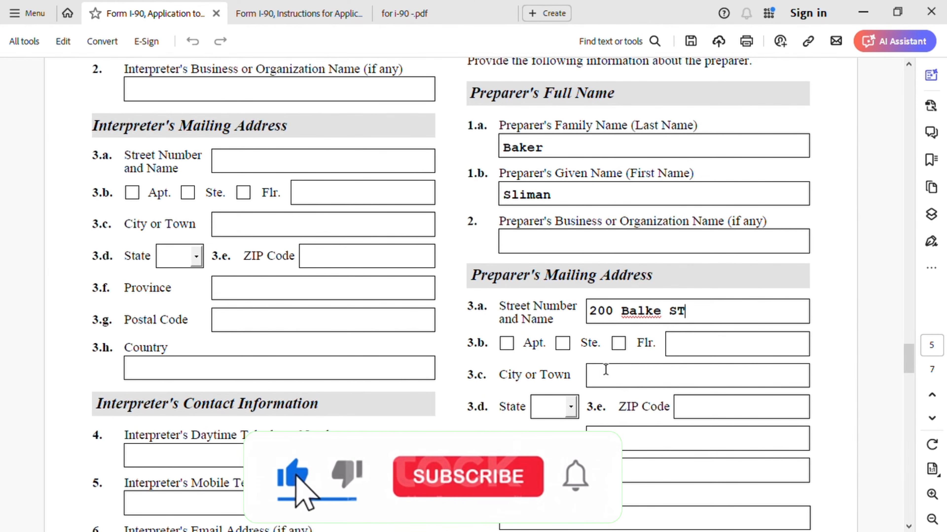
left_click(613, 387)
type("India")
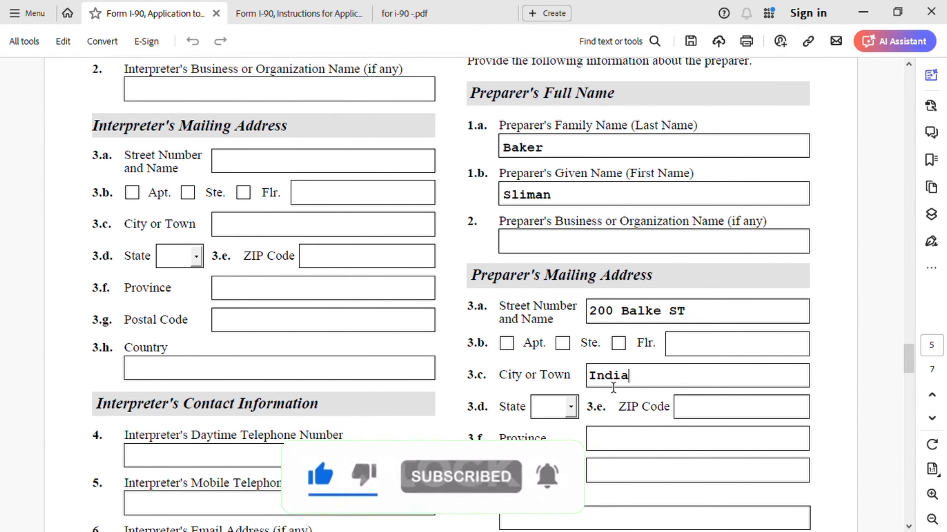
type("napolis")
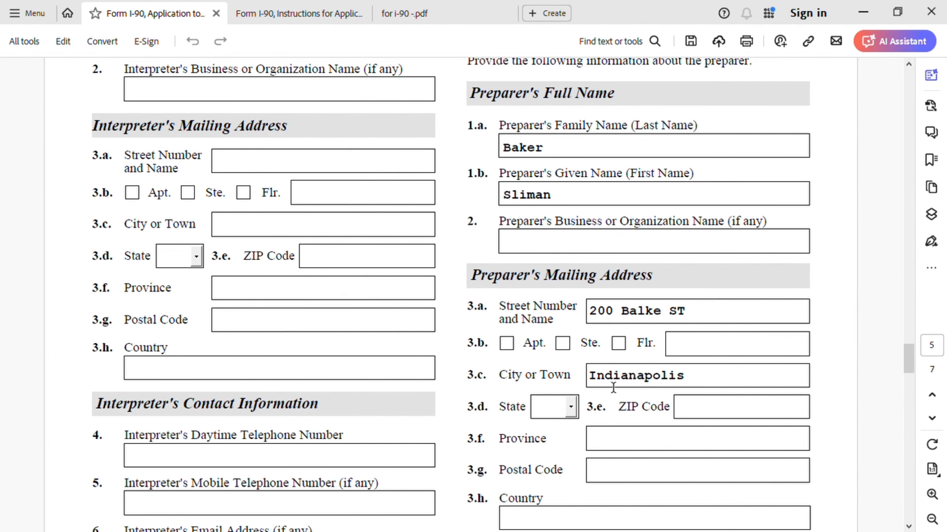
Choose the preparer's state from the 3.d list and enter the ZIP code in 3.e.
left_click(571, 407)
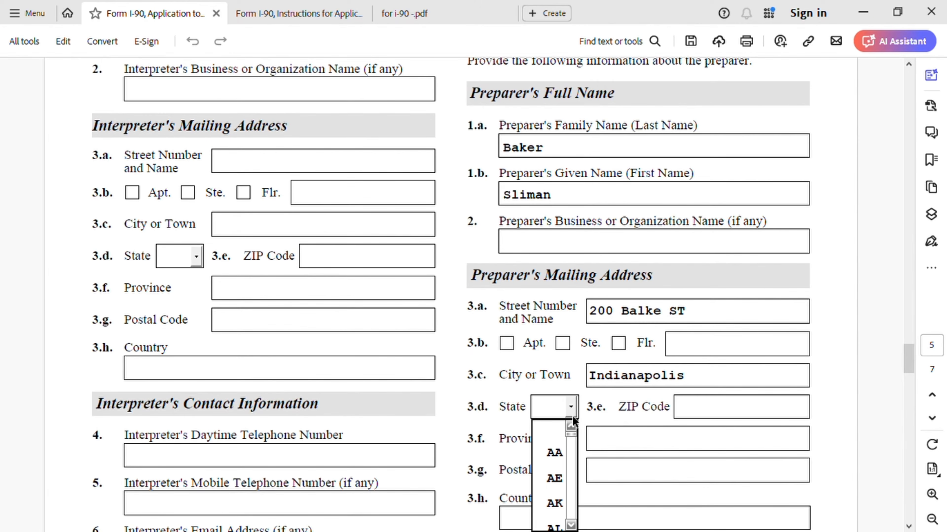
key("i")
left_click(572, 525)
left_click(572, 525)
left_click(572, 525)
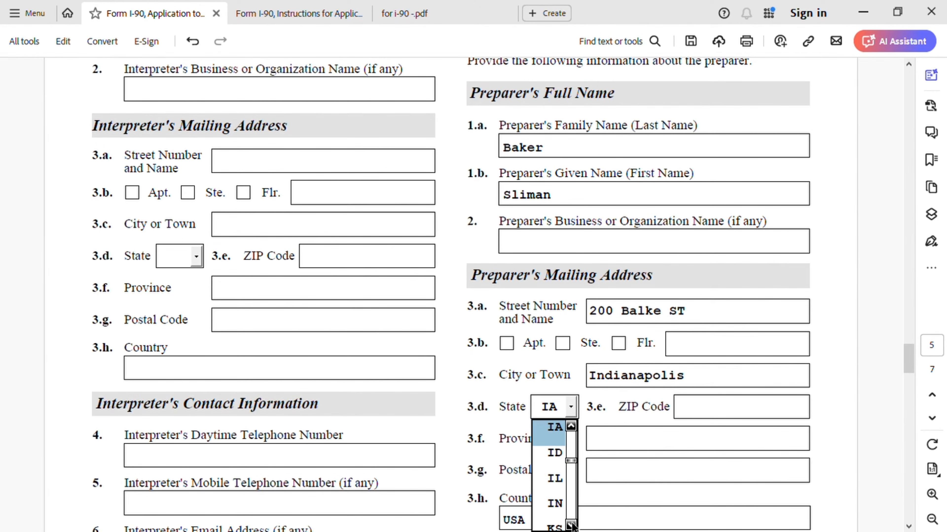
left_click(563, 509)
left_click(706, 410)
type("46254")
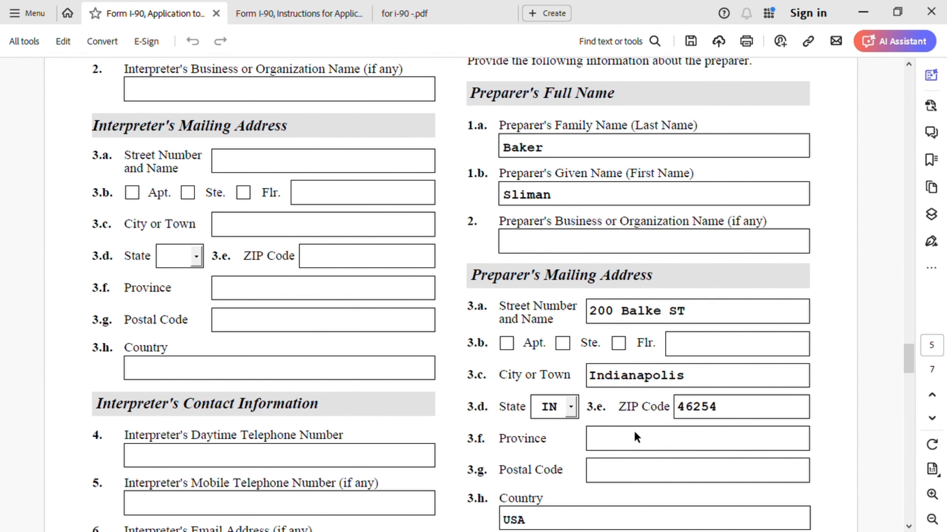
scroll(637, 432, "down", 3)
scroll(640, 434, "down", 1)
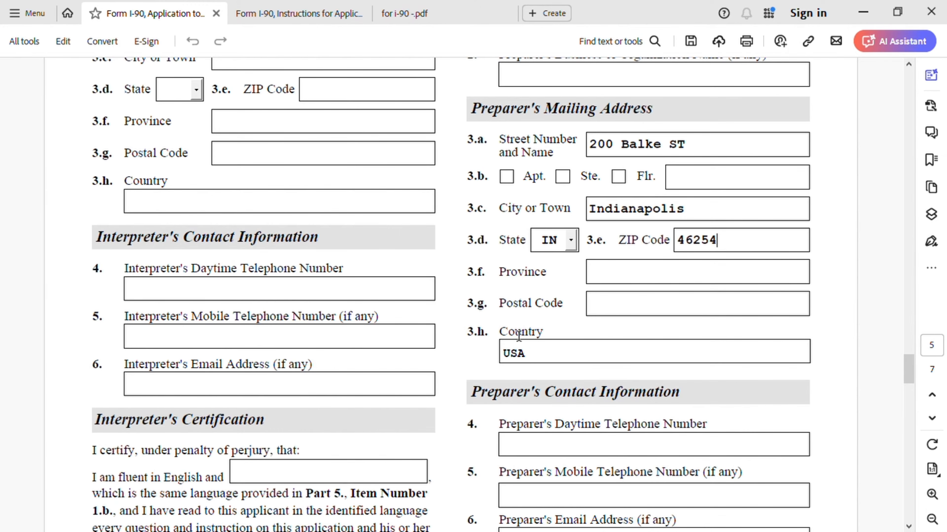
Fill the preparer's daytime phone, mobile phone and email address in the Preparer's Contact fields.
scroll(522, 343, "down", 3)
left_click(591, 314)
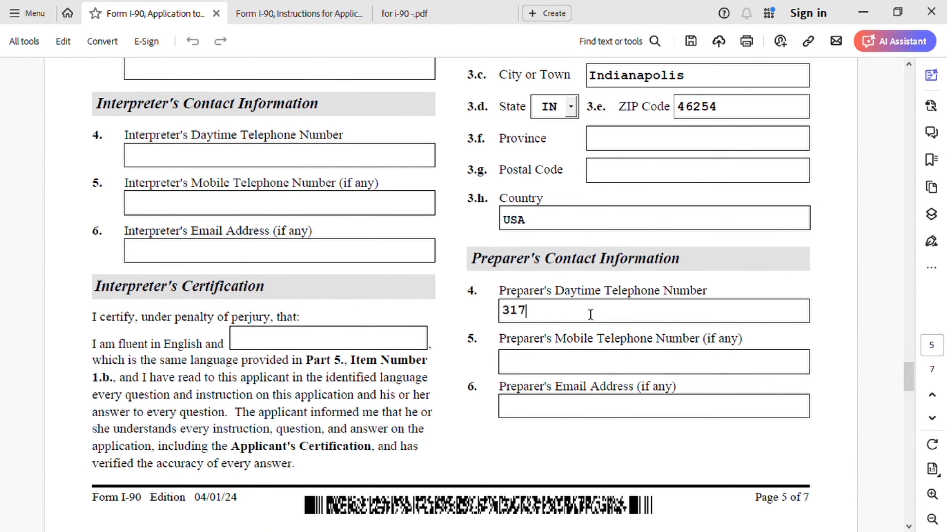
left_click(600, 368)
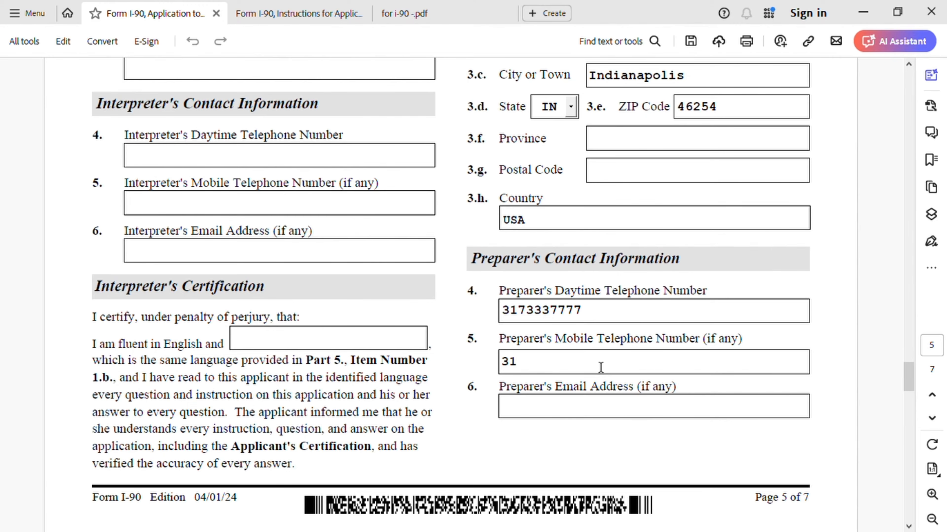
left_click(579, 414)
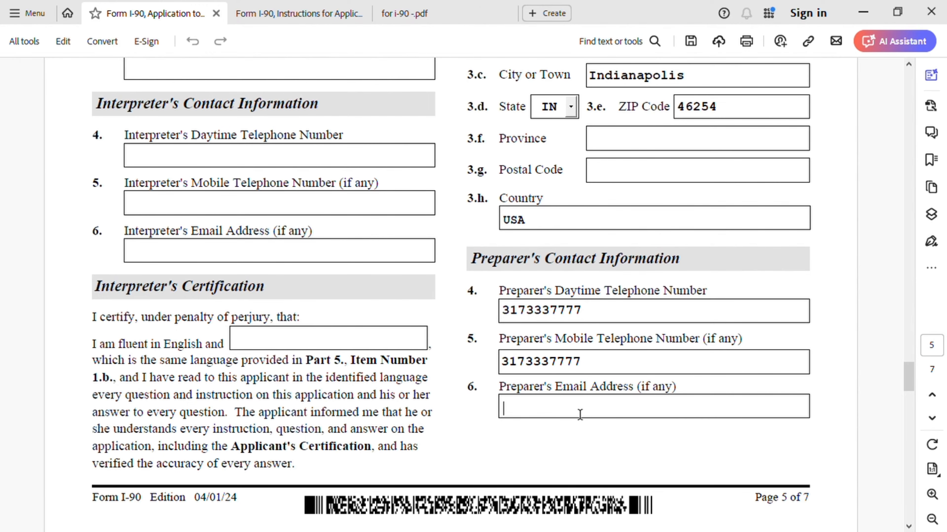
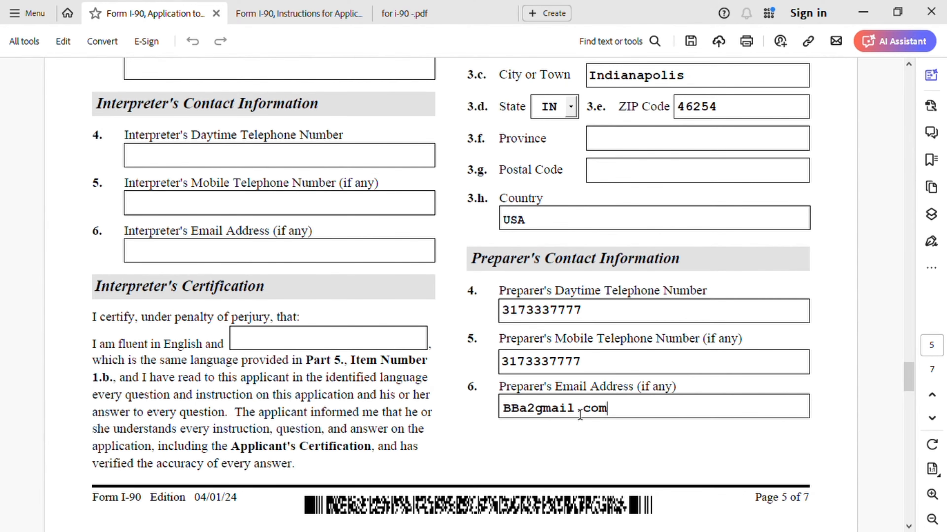
scroll(579, 414, "down", 10)
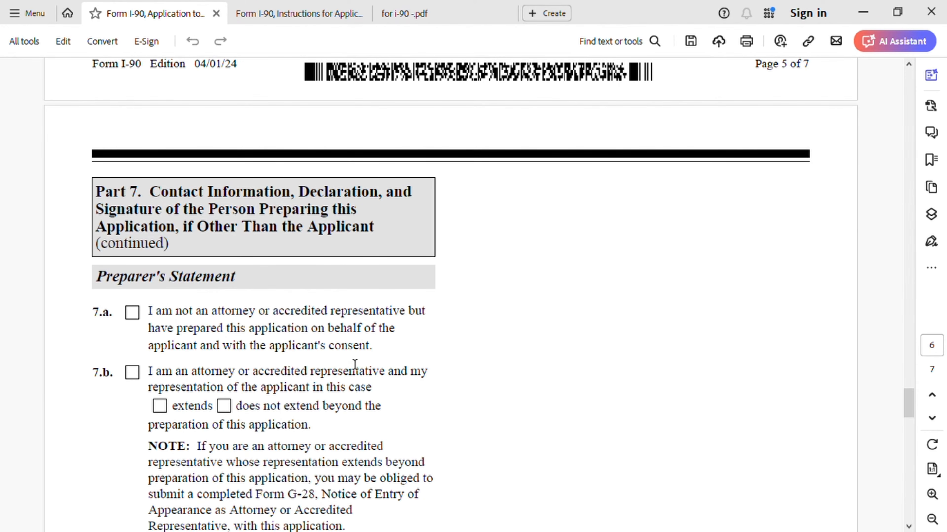
Declare the preparer is not an attorney and date the preparer's signature 04/28/2024.
left_click(133, 313)
scroll(468, 386, "down", 9)
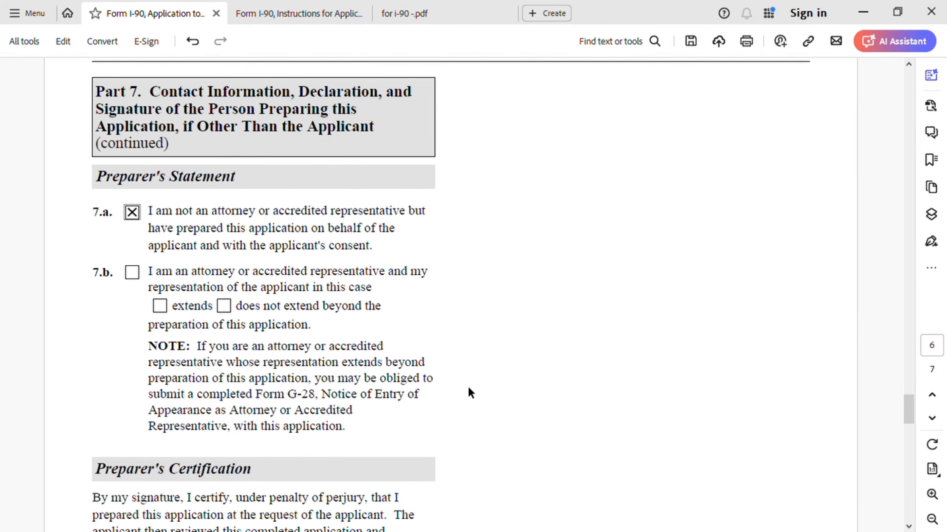
scroll(477, 385, "down", 5)
left_click(364, 328)
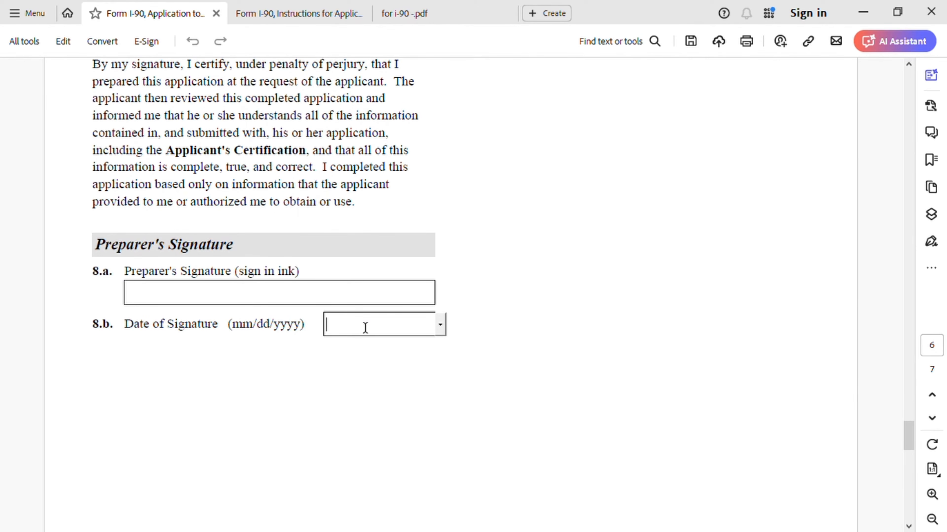
type("04/28/2024")
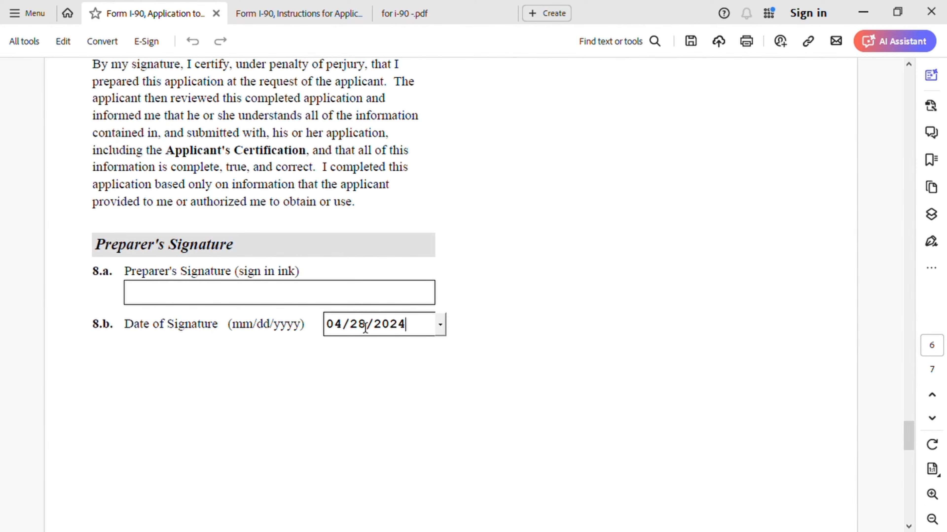
Select the empty preparer's signature field on page 6.
left_click(276, 298)
left_click(278, 299)
scroll(327, 298, "down", 10)
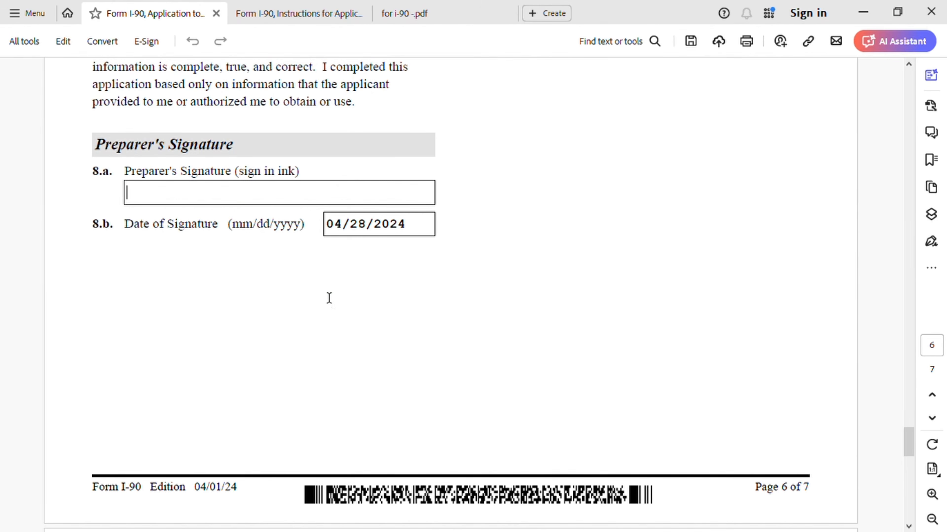
scroll(516, 330, "up", 6)
scroll(509, 376, "up", 1)
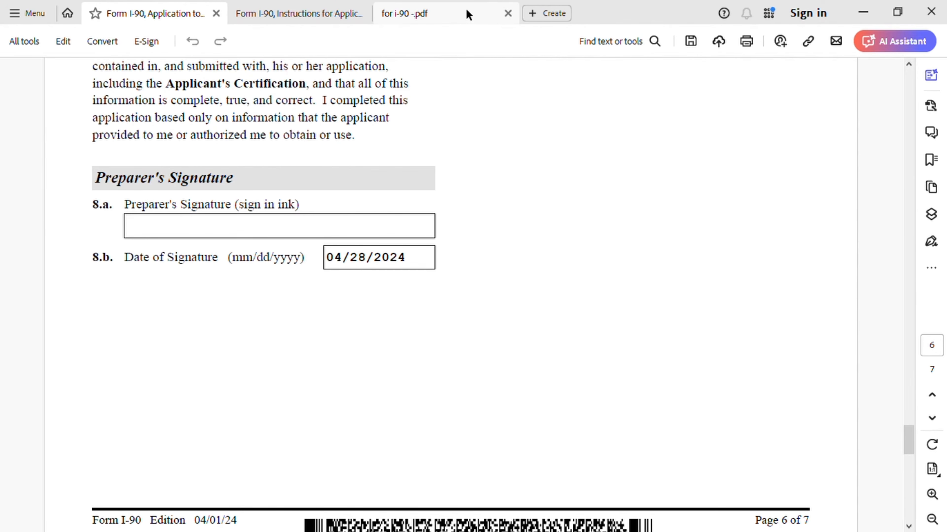
Switch to the 'for i-90' reference PDF and scroll past the filing fee table to Supporting Documents.
left_click(438, 13)
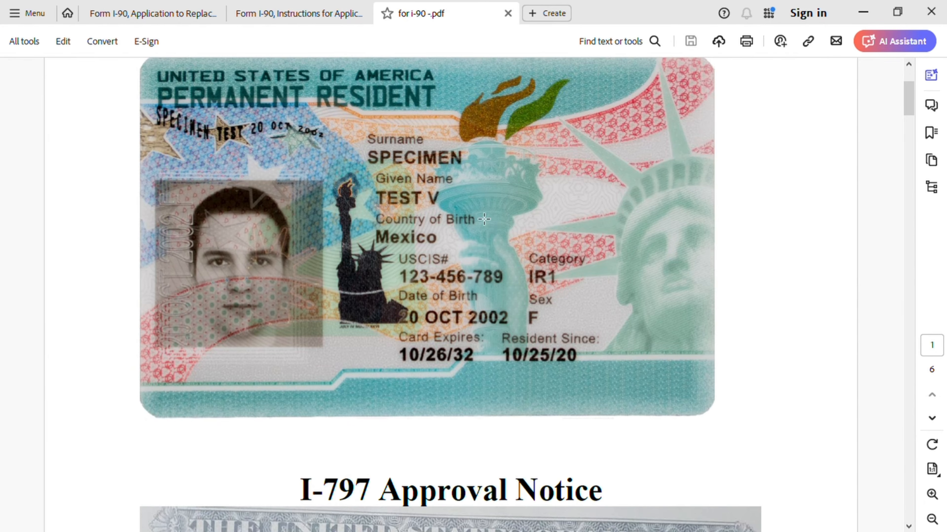
scroll(569, 260, "down", 5)
scroll(570, 260, "down", 15)
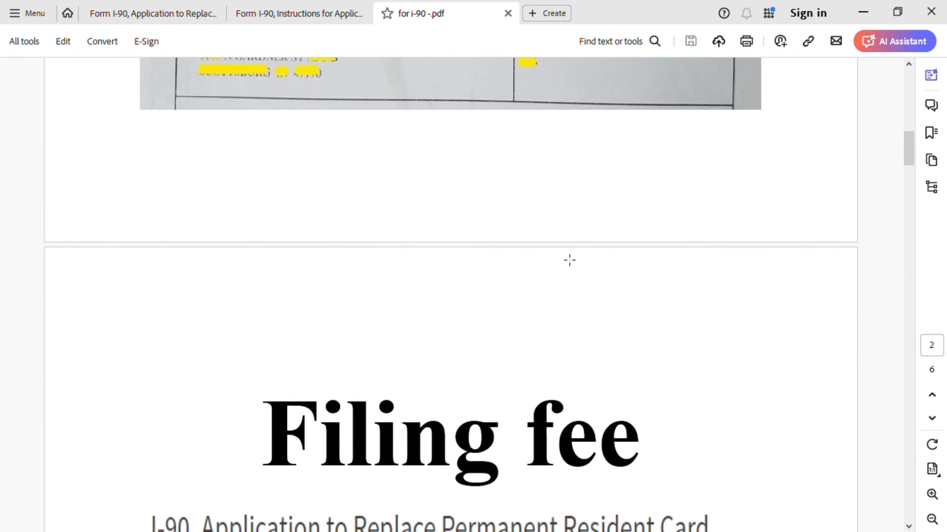
scroll(569, 260, "down", 2)
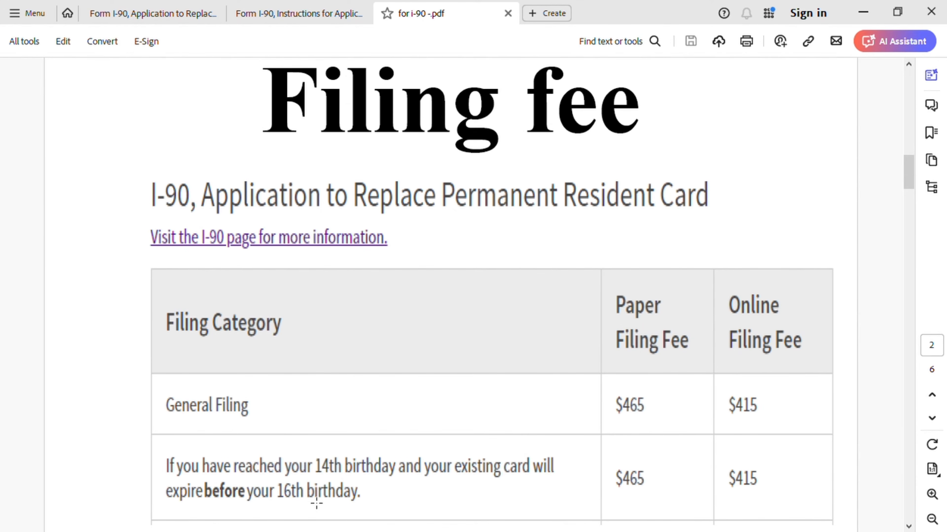
scroll(324, 485, "down", 1)
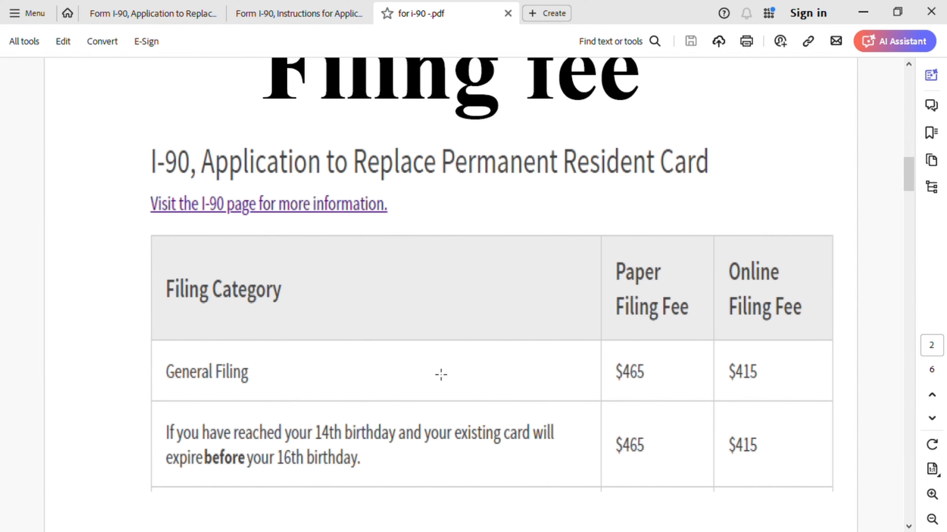
scroll(432, 391, "down", 2)
scroll(436, 390, "up", 3)
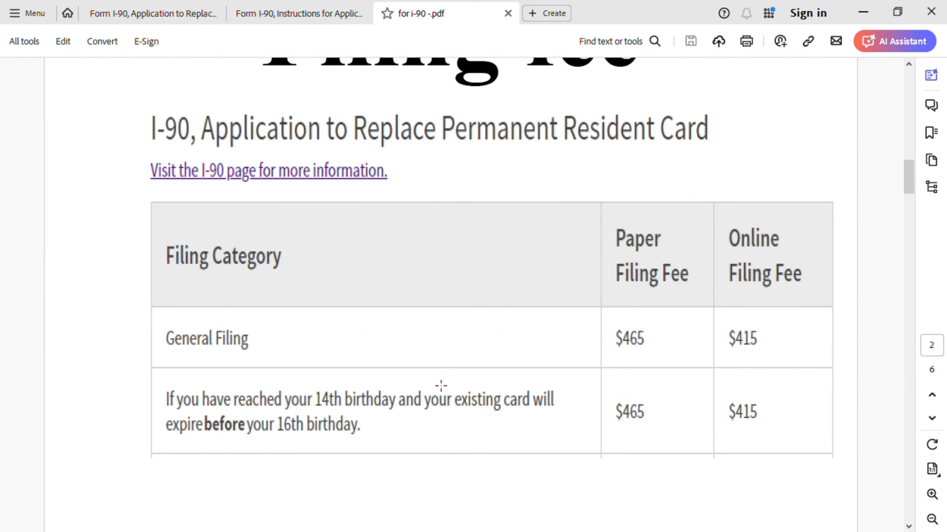
scroll(442, 383, "down", 9)
scroll(443, 385, "down", 18)
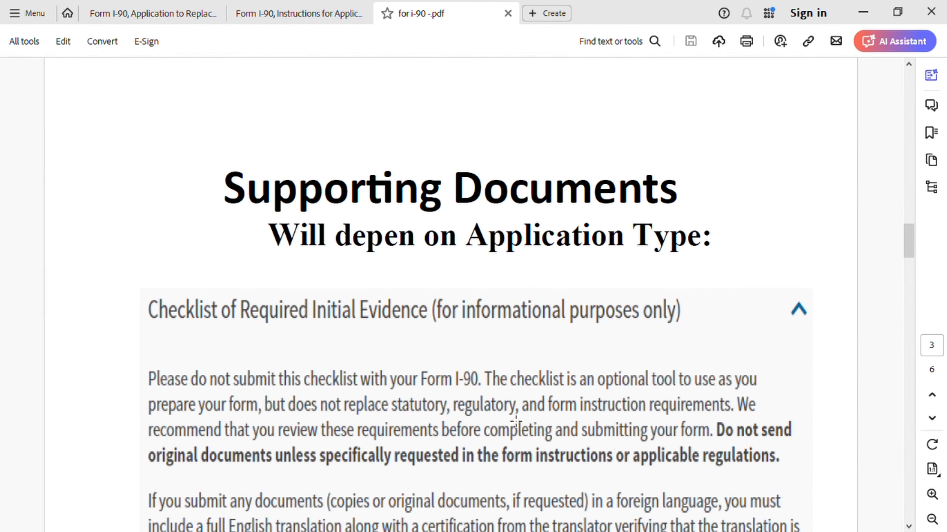
Scroll through pages 3–5 of the Supporting Documents checklist to the Alien Registration Card item.
scroll(522, 423, "down", 8)
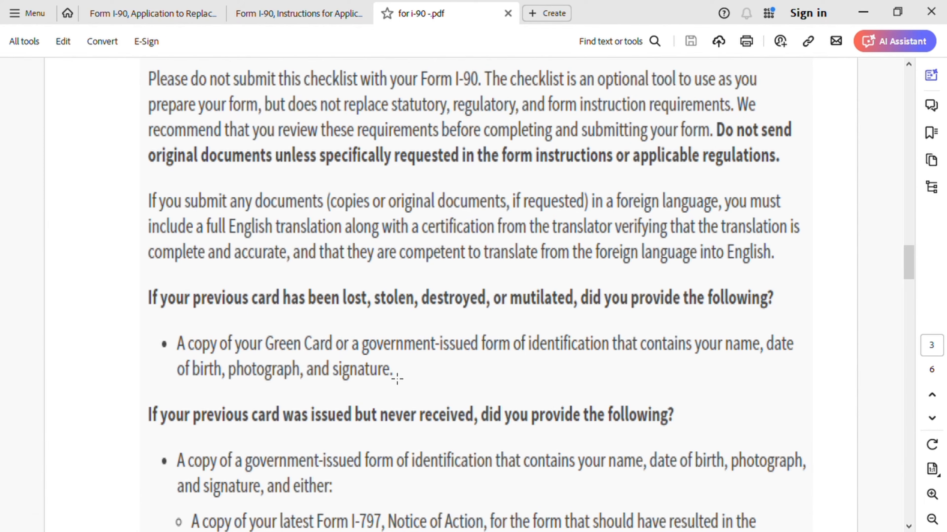
scroll(559, 383, "down", 3)
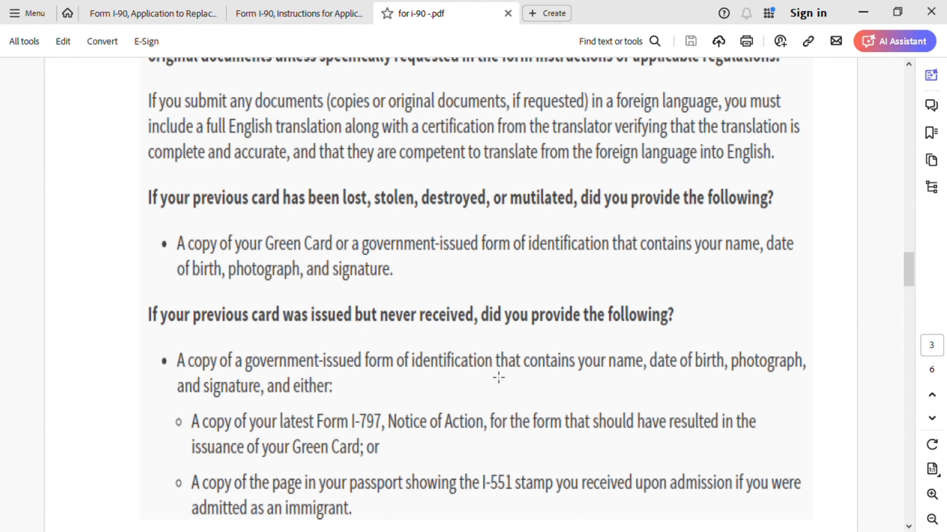
scroll(492, 374, "down", 1)
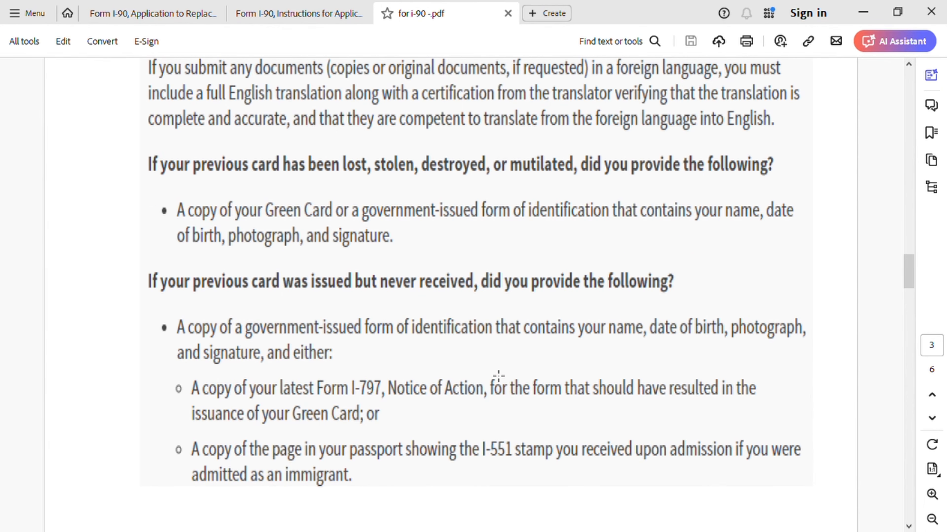
scroll(339, 369, "down", 2)
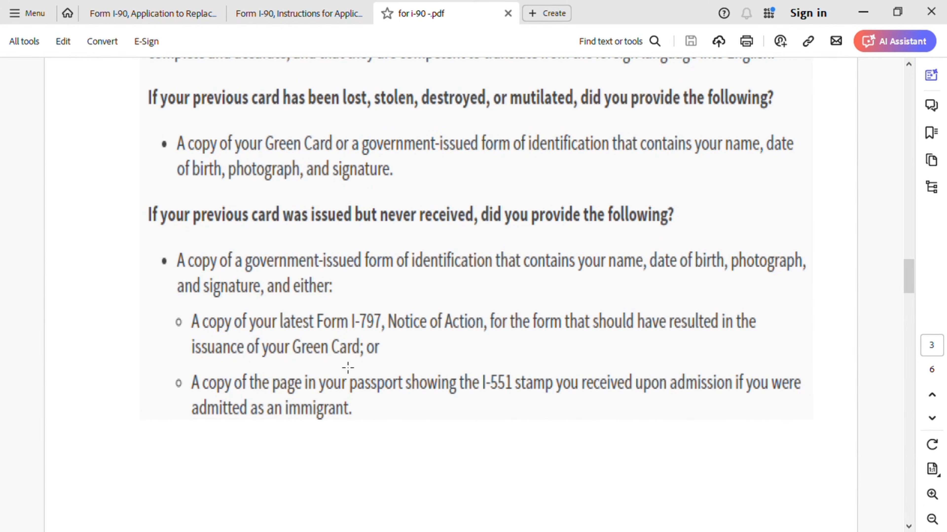
scroll(354, 344, "up", 2)
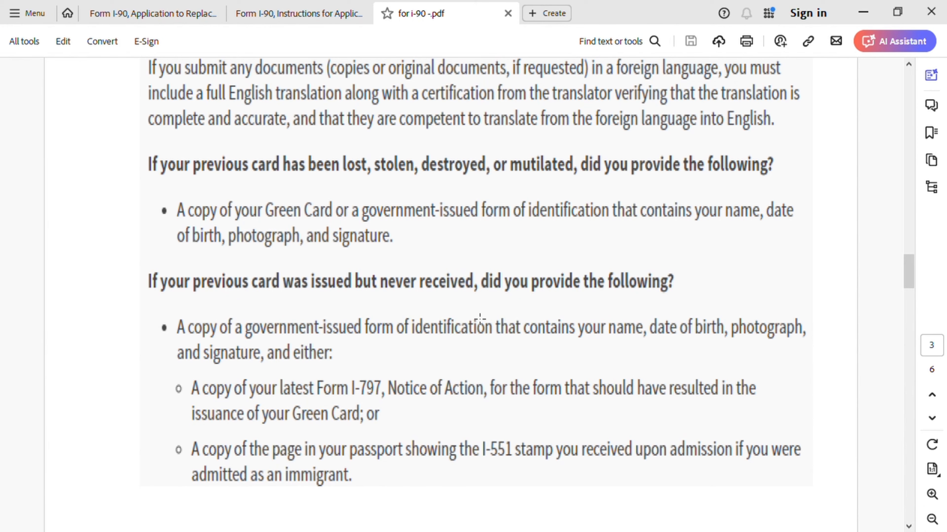
scroll(482, 390, "down", 6)
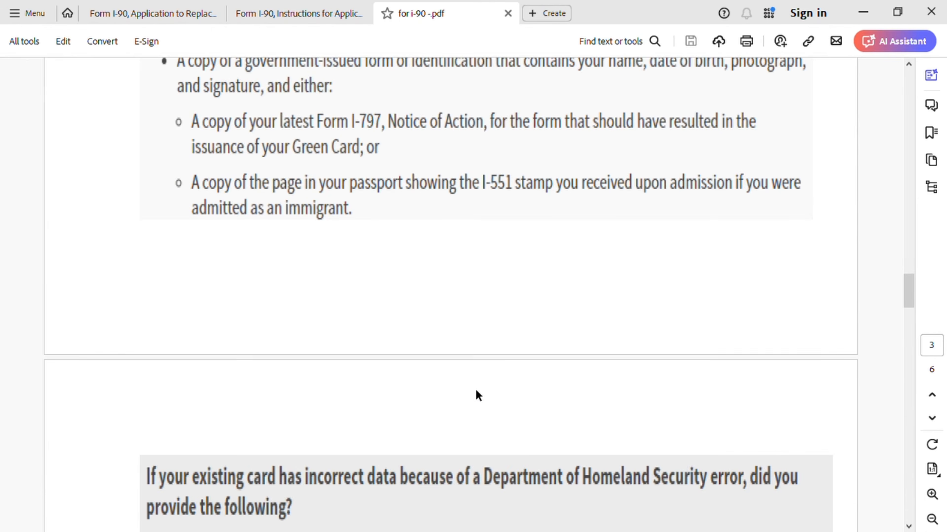
scroll(482, 395, "down", 7)
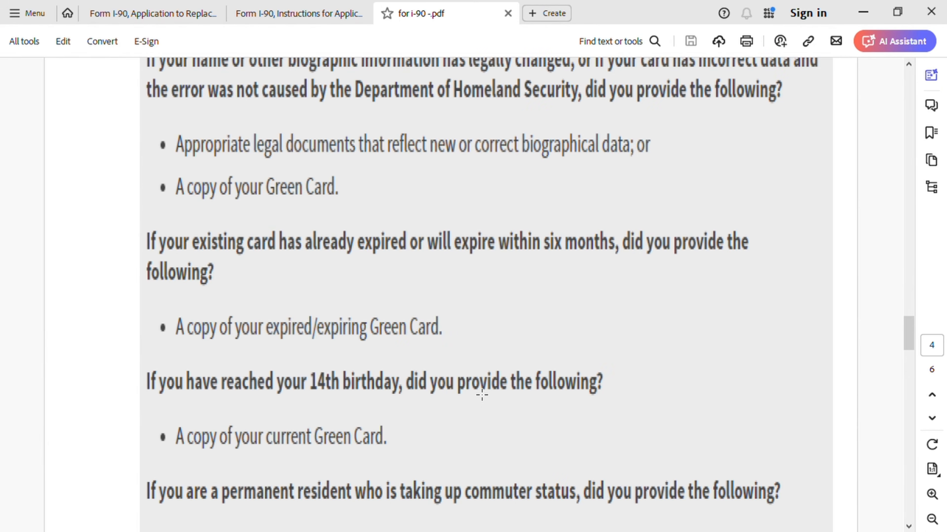
scroll(482, 395, "down", 5)
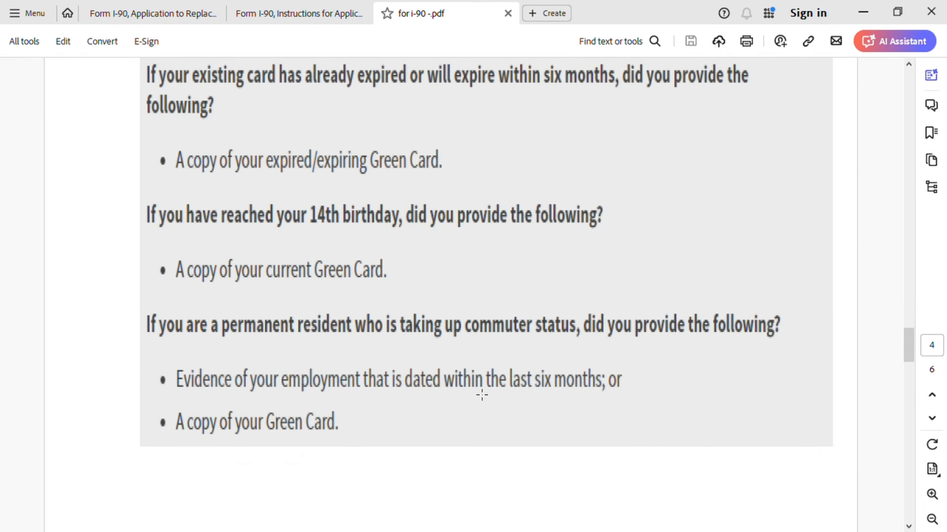
scroll(478, 395, "down", 4)
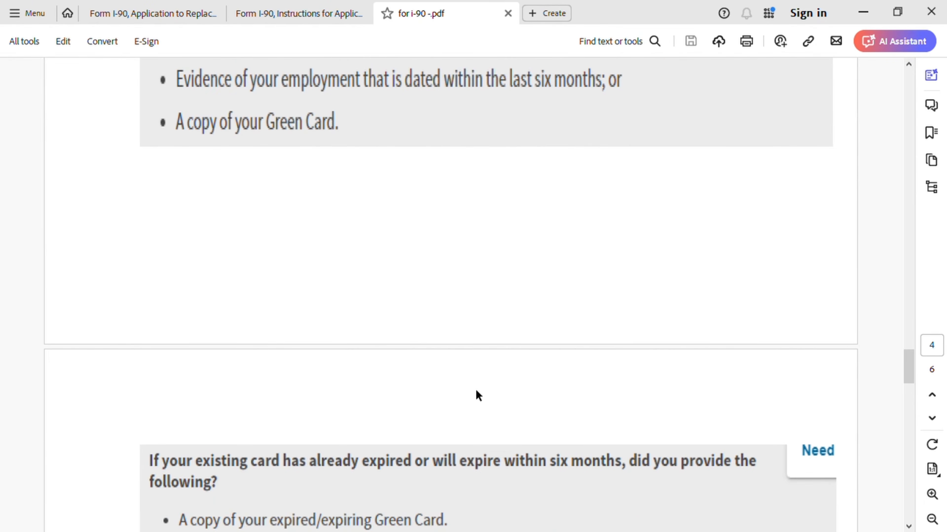
scroll(482, 396, "down", 1)
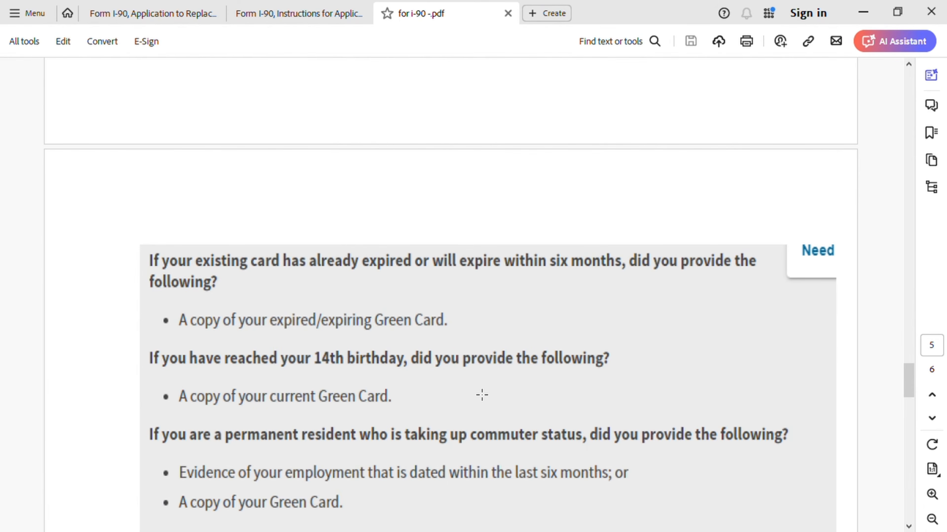
scroll(482, 395, "down", 5)
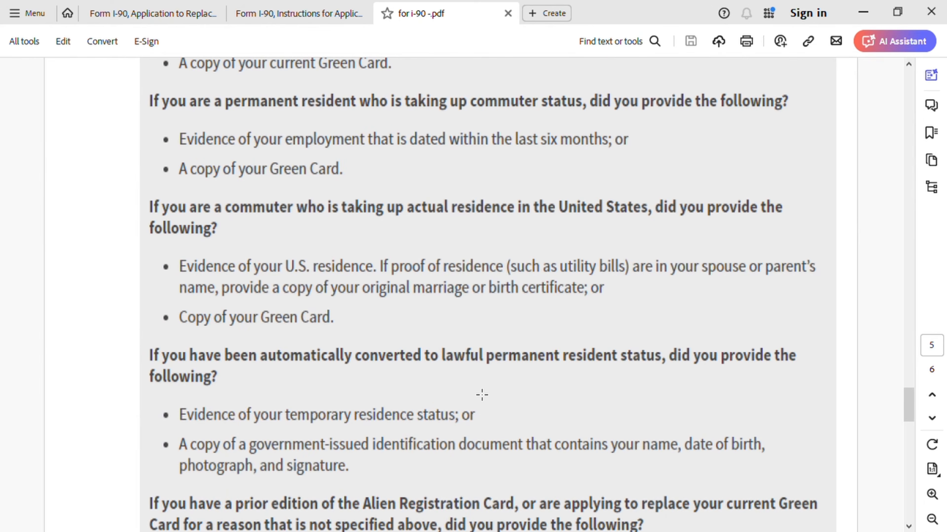
scroll(482, 395, "down", 6)
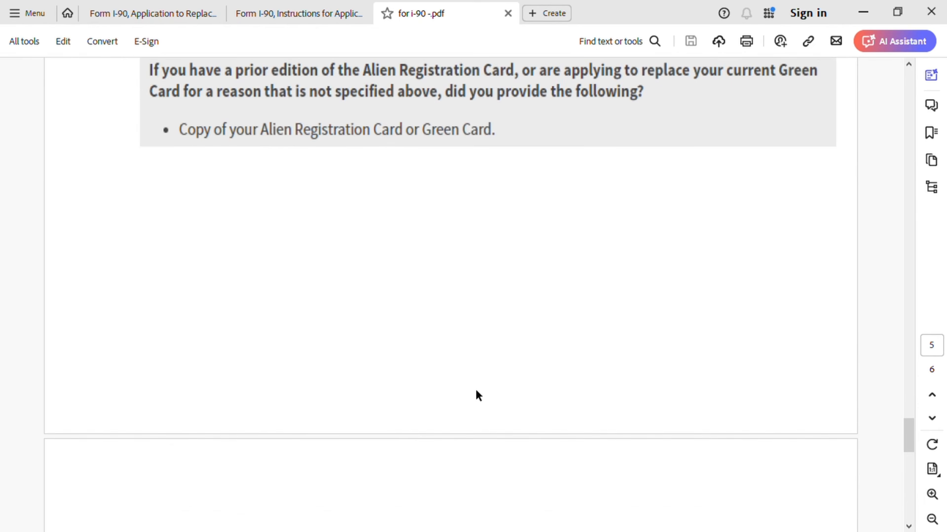
scroll(476, 391, "down", 7)
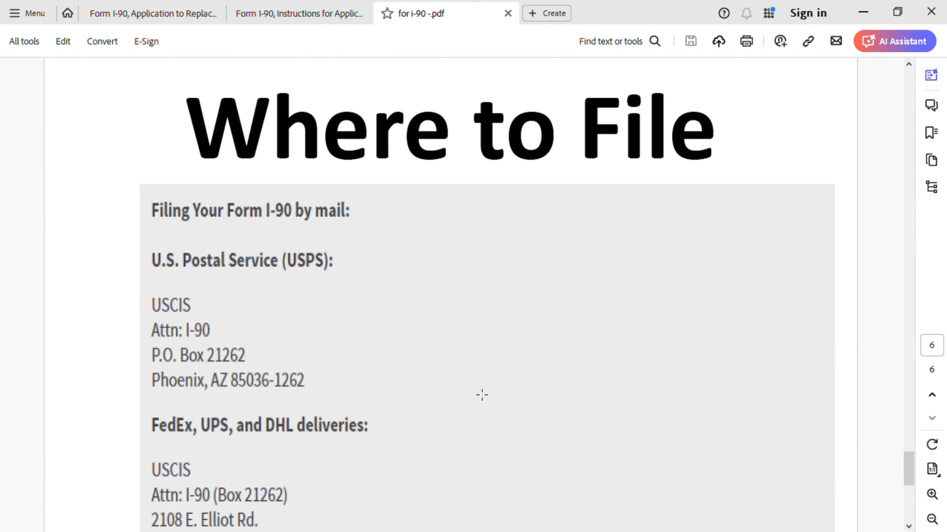
scroll(482, 395, "down", 1)
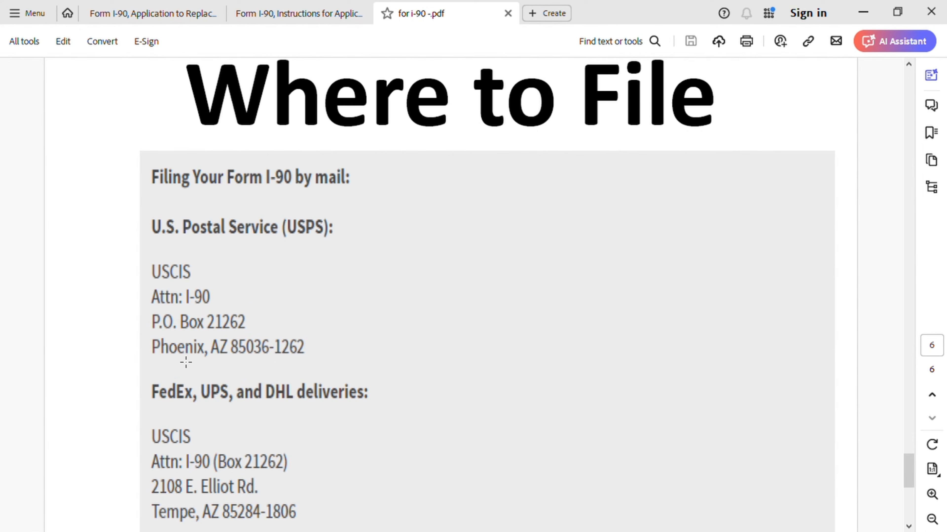
scroll(253, 413, "down", 1)
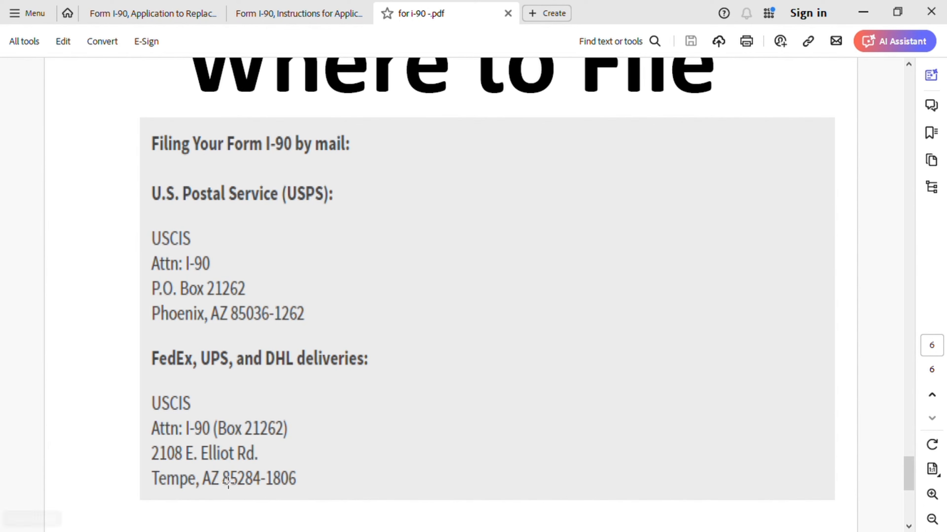
scroll(436, 446, "down", 1)
scroll(436, 444, "up", 3)
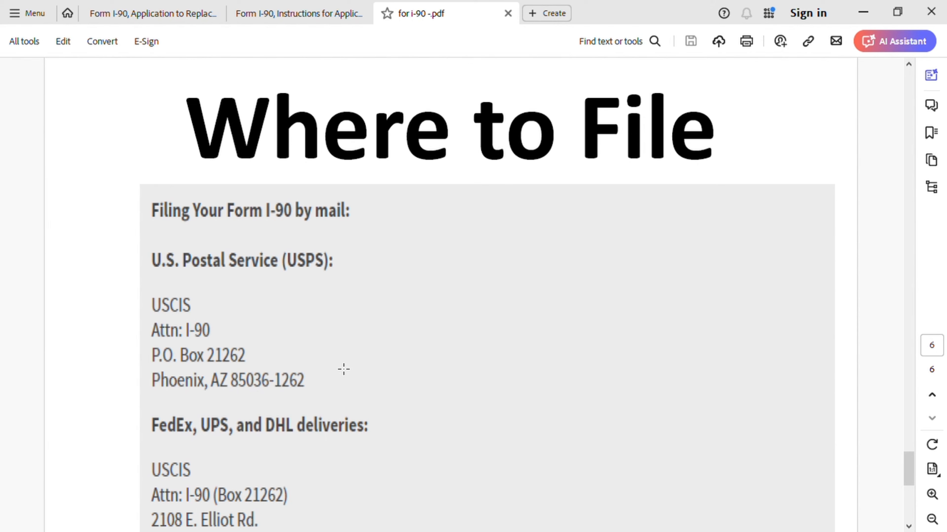
scroll(343, 369, "down", 1)
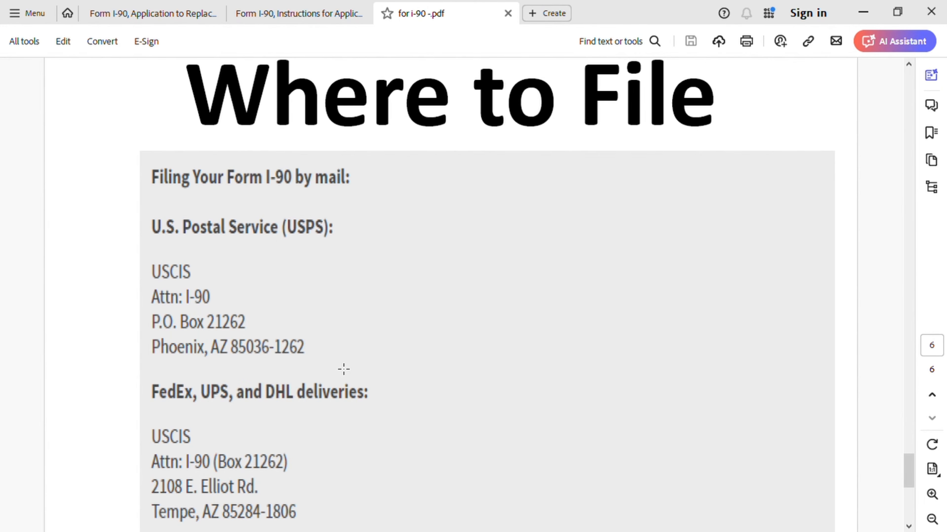